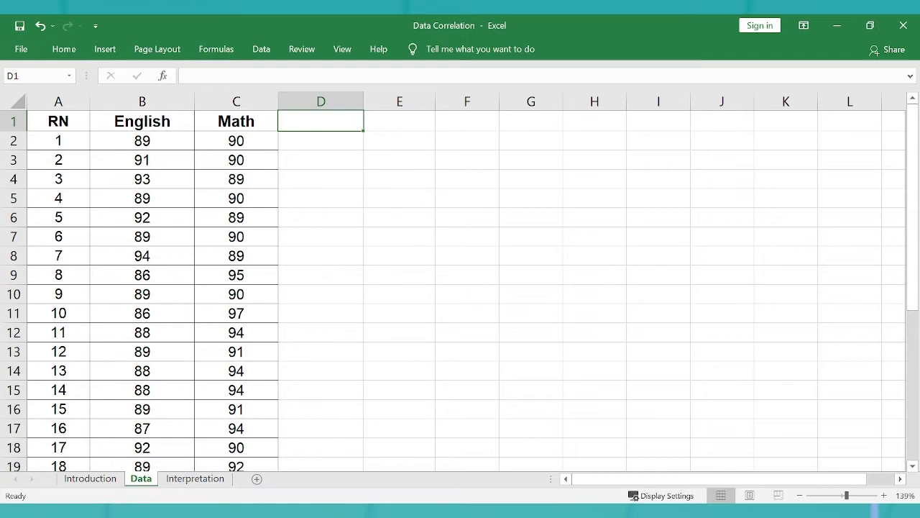
Step: Add the column headings EnglishRank in D1 and MathRank in E1
click(130, 124)
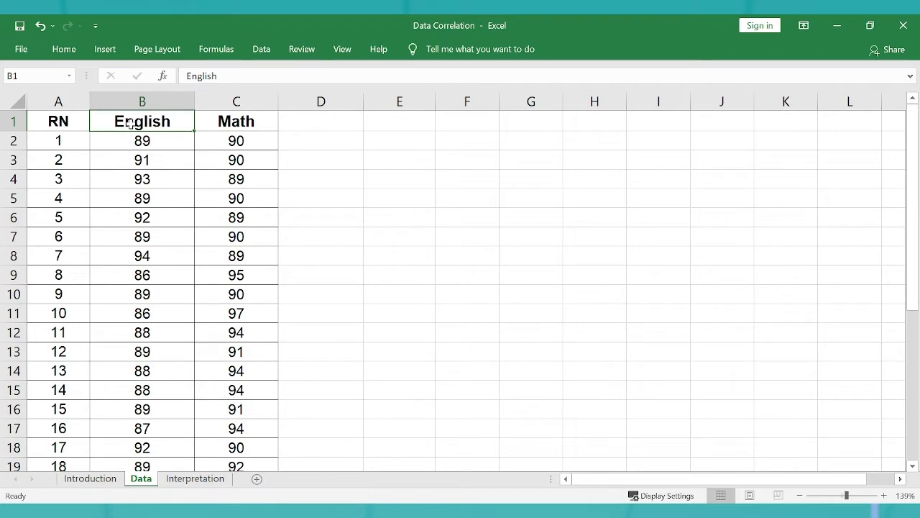
click(242, 118)
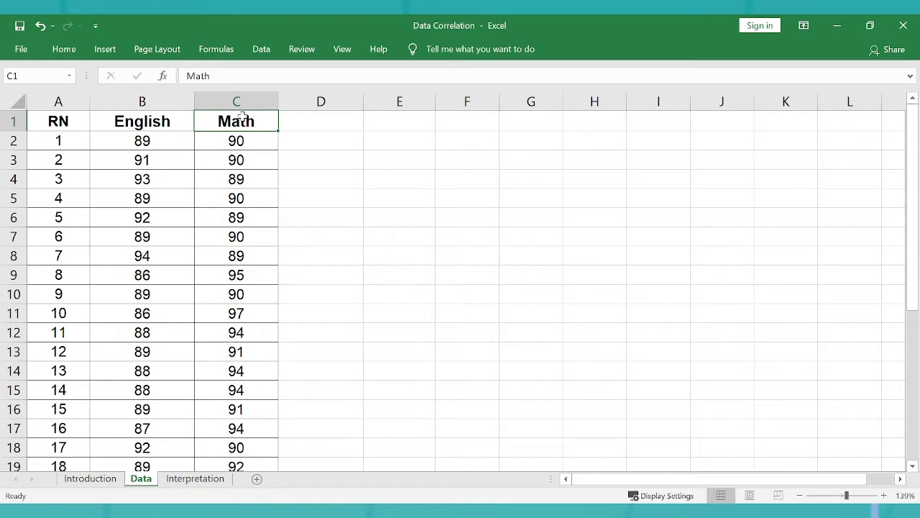
key(Right)
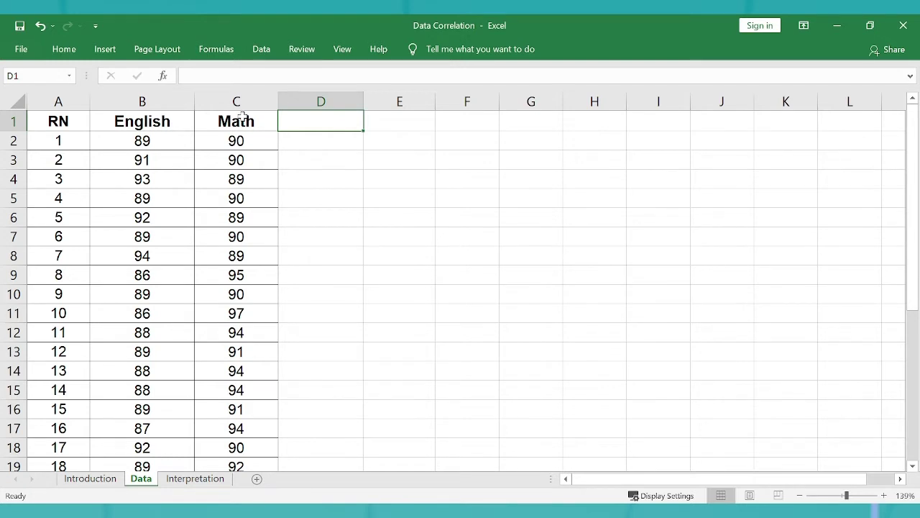
text(Engl)
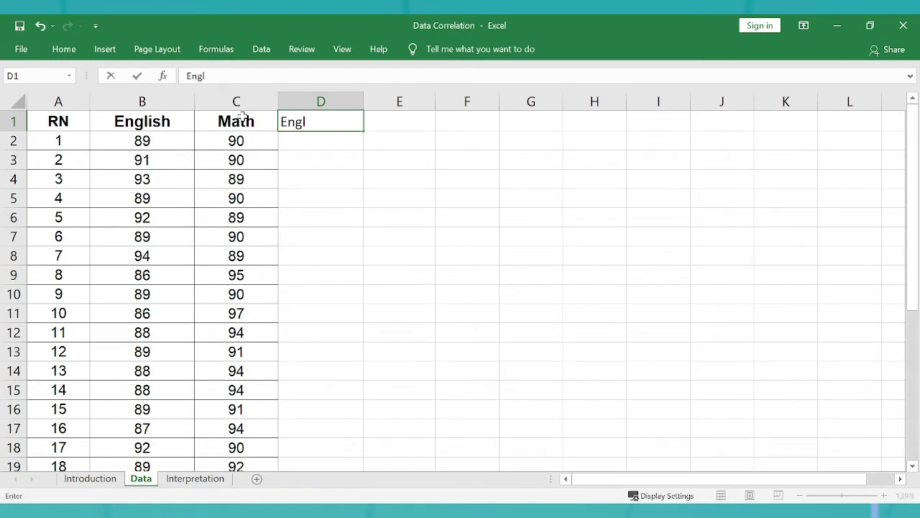
text(ishRank)
key(Tab)
text(M)
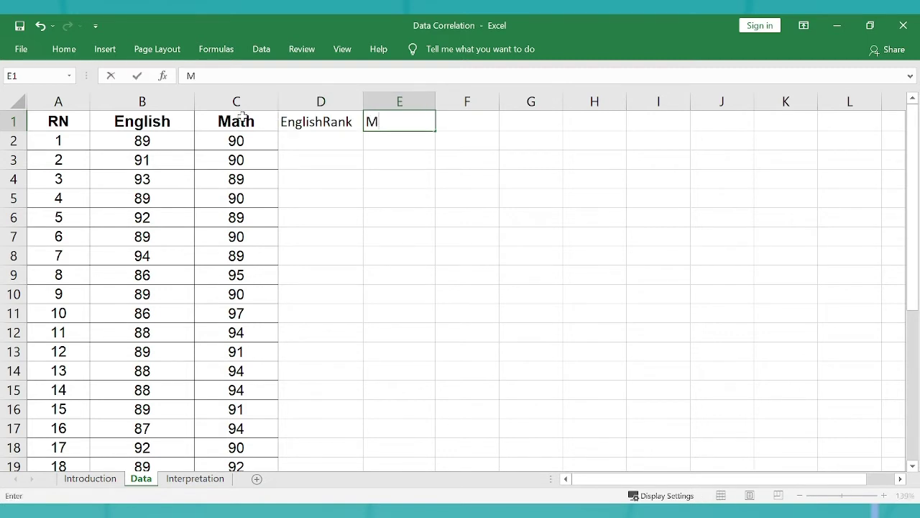
text(athRank)
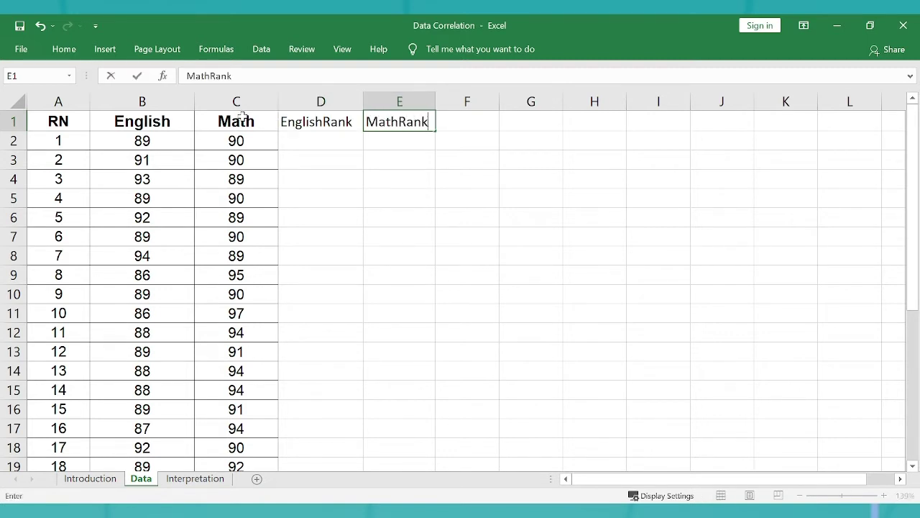
key(Return)
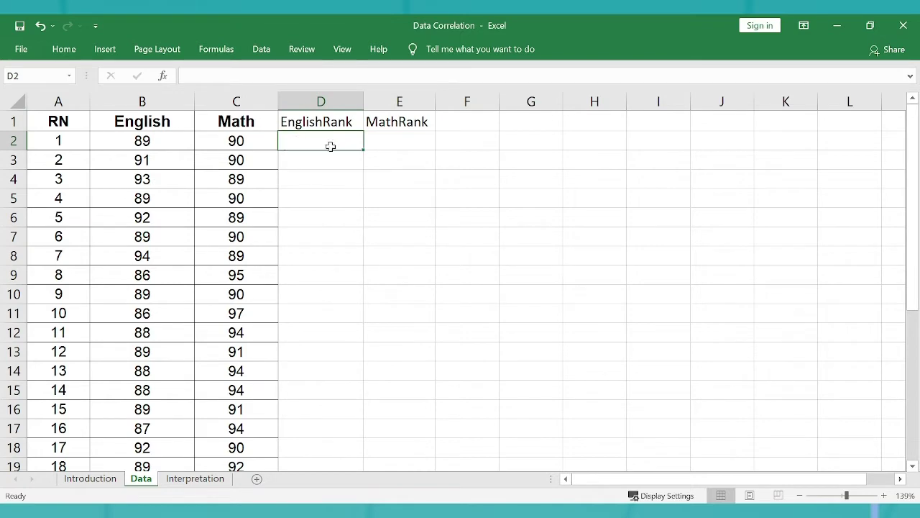
Step: Make the EnglishRank and MathRank headings in D1:E1 bold
ctrl+scroll(333, 137, up, 15)
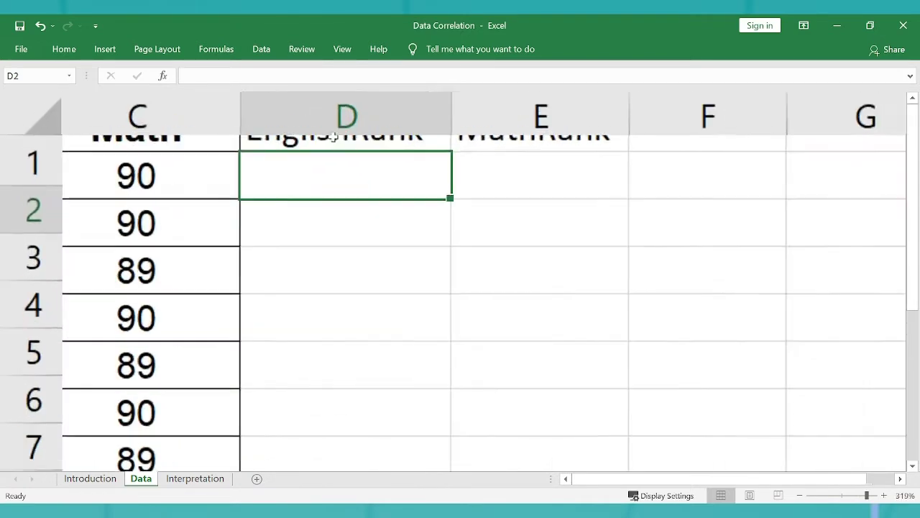
key(Left)
key(Left)
key(Left)
key(Up)
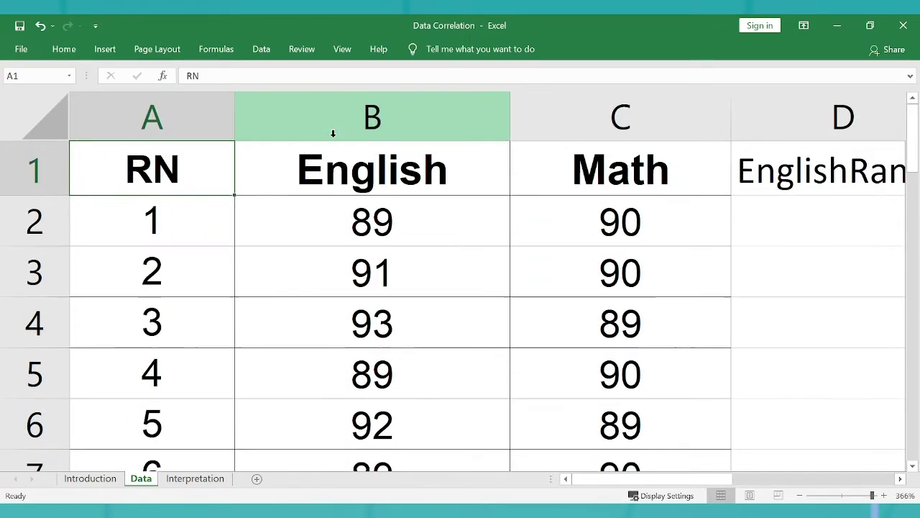
key(Right)
key(Right)
key(Right)
key(Right)
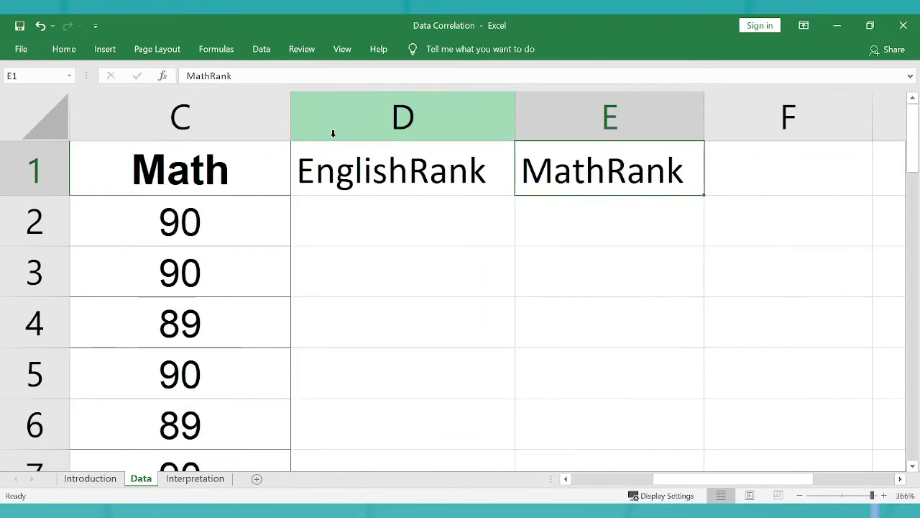
key(Left)
key(shift+Right)
key(ctrl+b)
Step: Enter the formula =RANK.AVG(B2,B2:B31) in D2 to rank the first English score
key(Down)
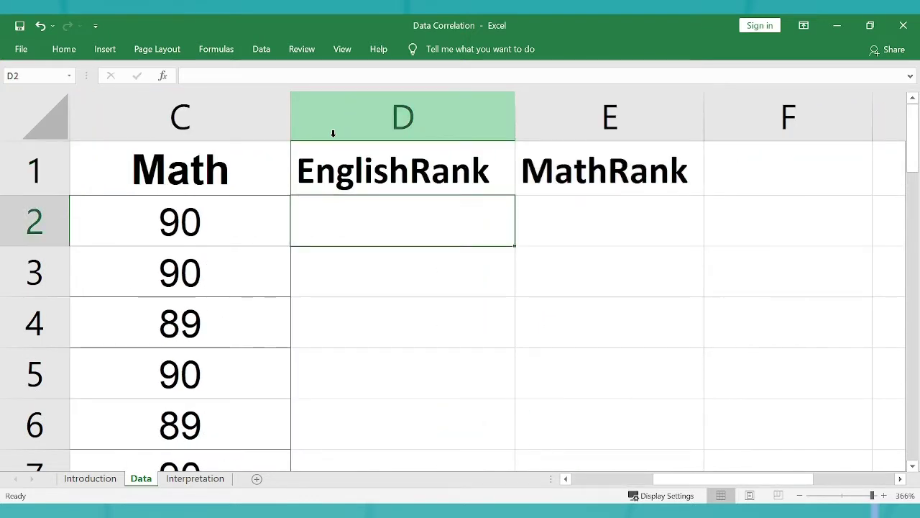
text(=rank)
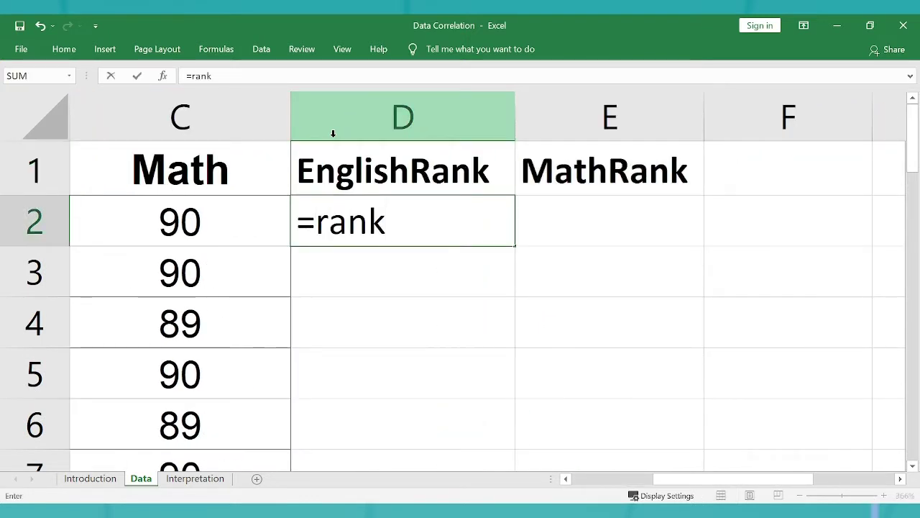
key(Tab)
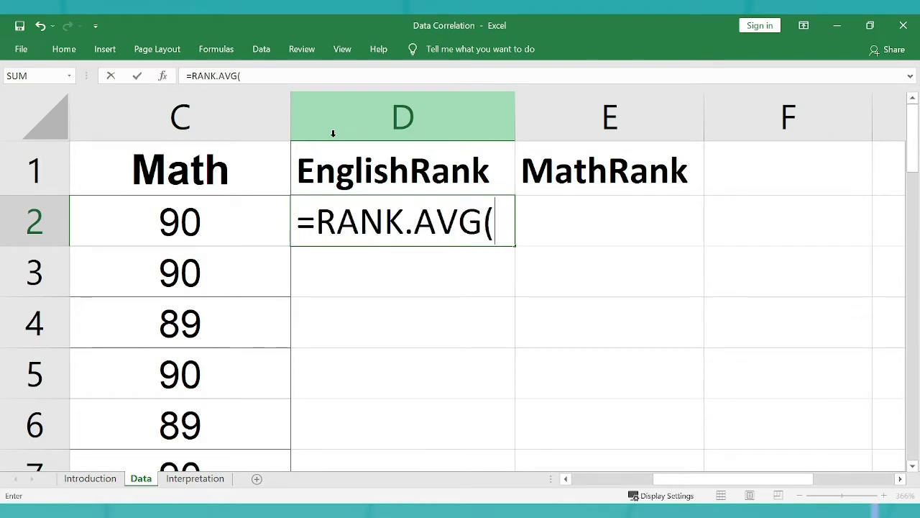
click(175, 199)
key(Left)
key(Left)
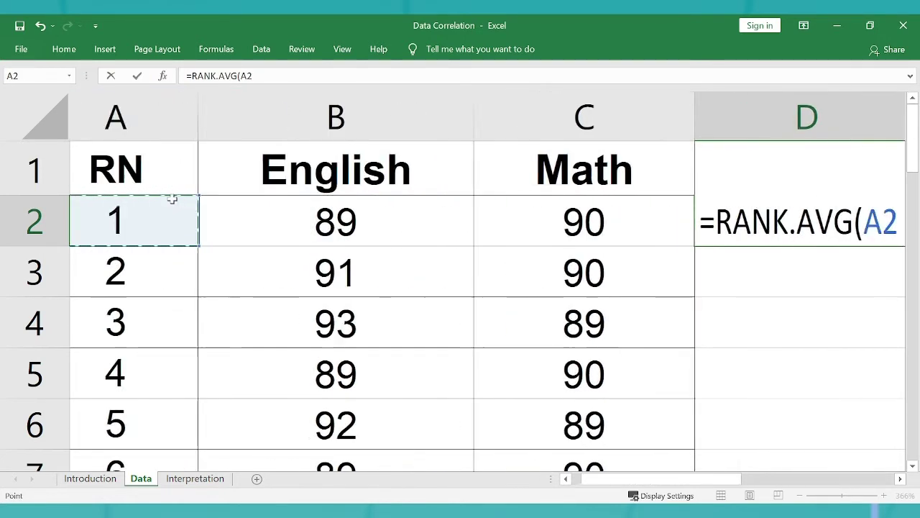
key(Right)
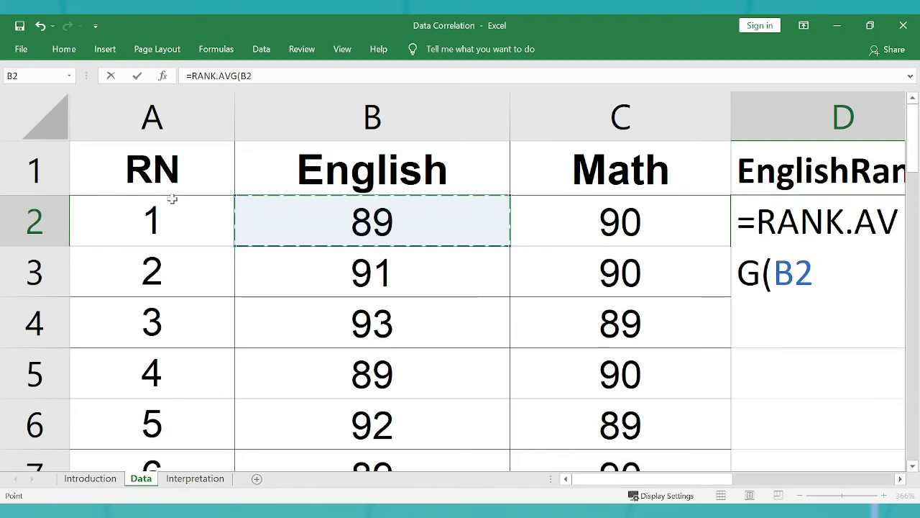
text(,)
key(Left)
key(Left)
key(ctrl+shift+Down)
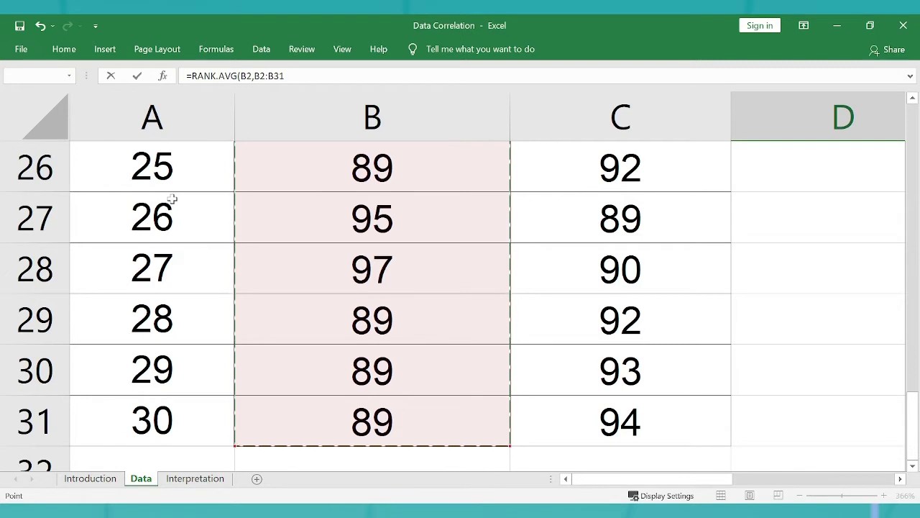
key(Return)
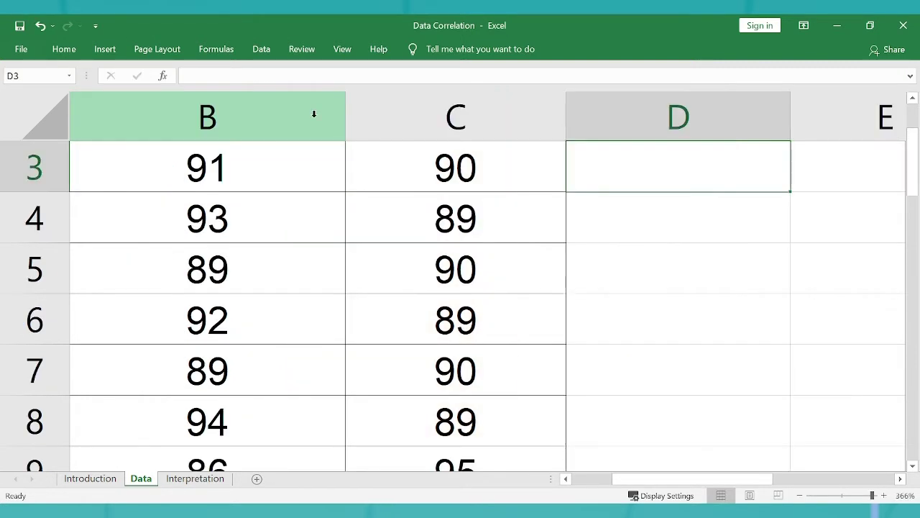
Step: Make the ranking range in the D2 formula absolute as $B$2:$B$31
key(Up)
key(Up)
key(Right)
key(Left)
key(Down)
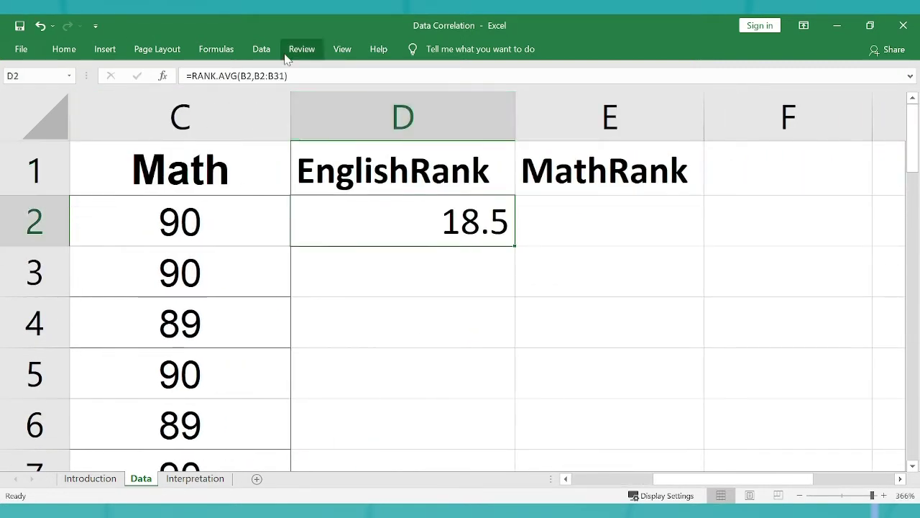
click(259, 78)
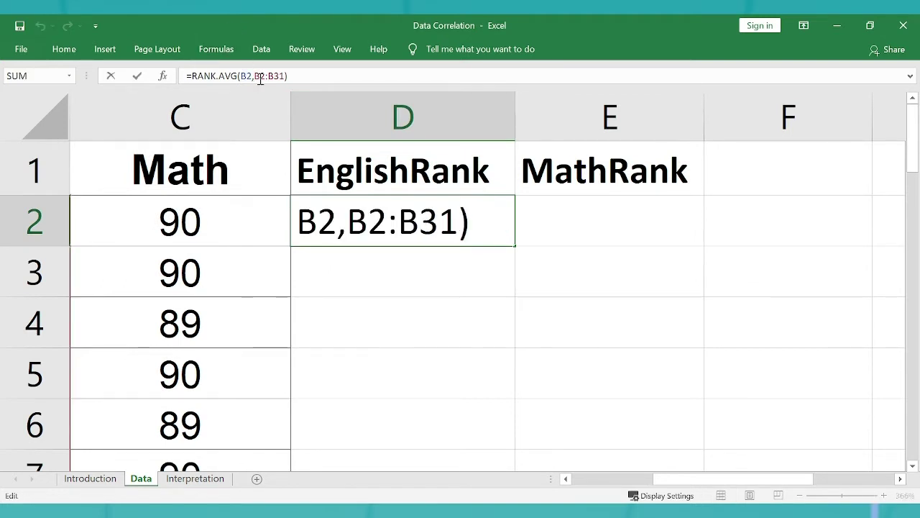
key(F4)
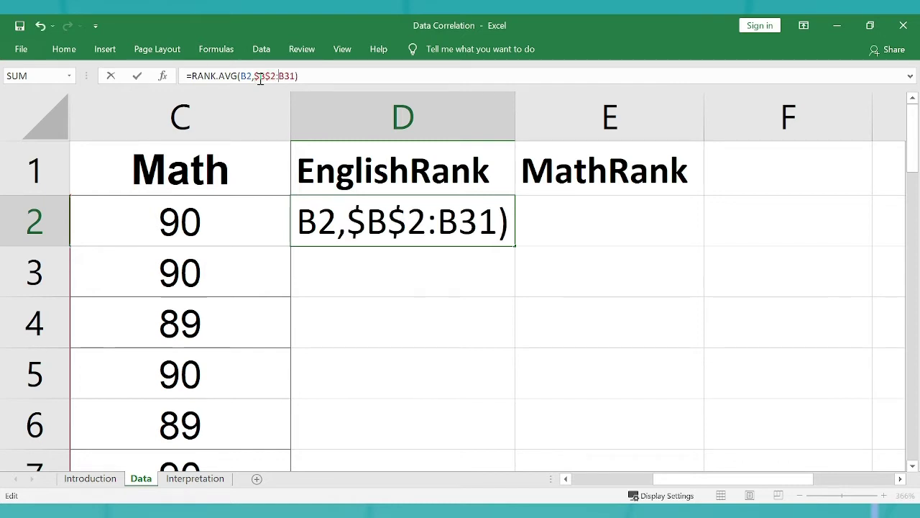
key(F4)
key(ctrl+Return)
Step: Fill the D2 rank formula down the EnglishRank column to row 31
key(ctrl+c)
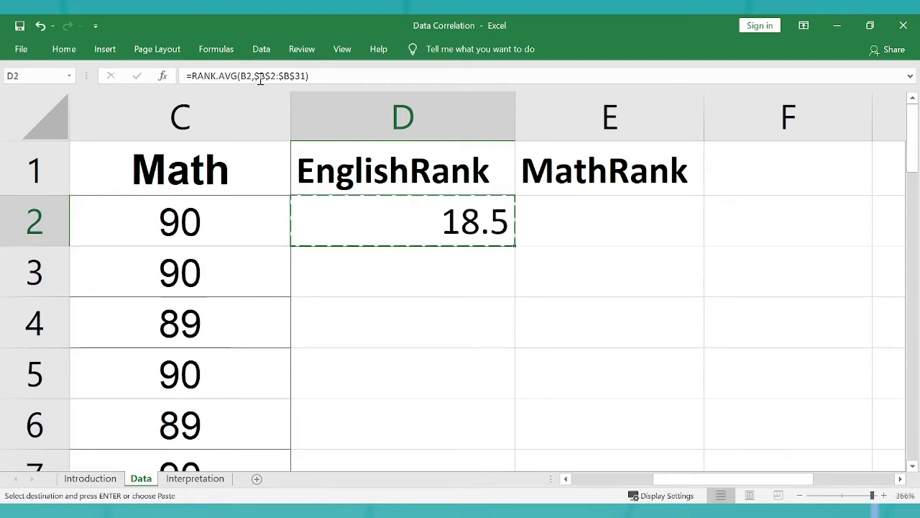
double_click(517, 248)
ctrl+scroll(398, 228, down, 1)
ctrl+scroll(398, 227, down, 15)
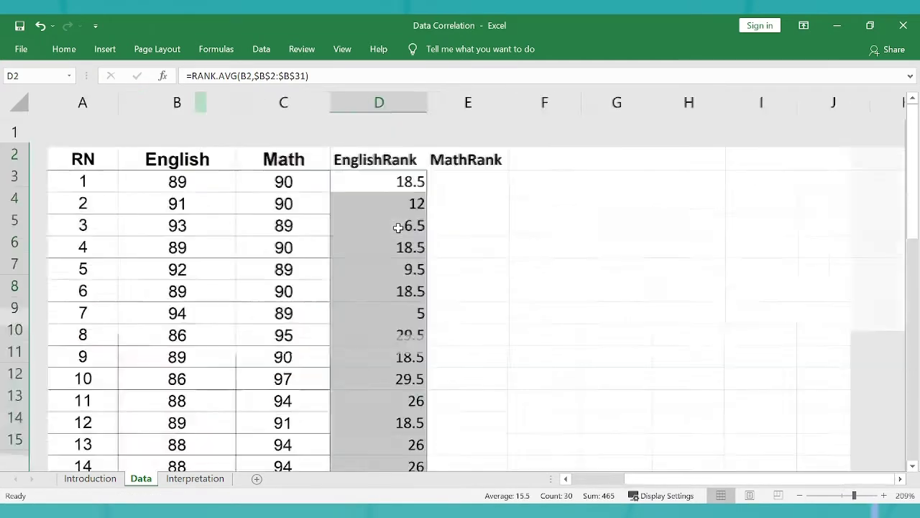
Step: Examine the English ranks down to row 31, comparing the rank in row 28 with its English score
key(Down)
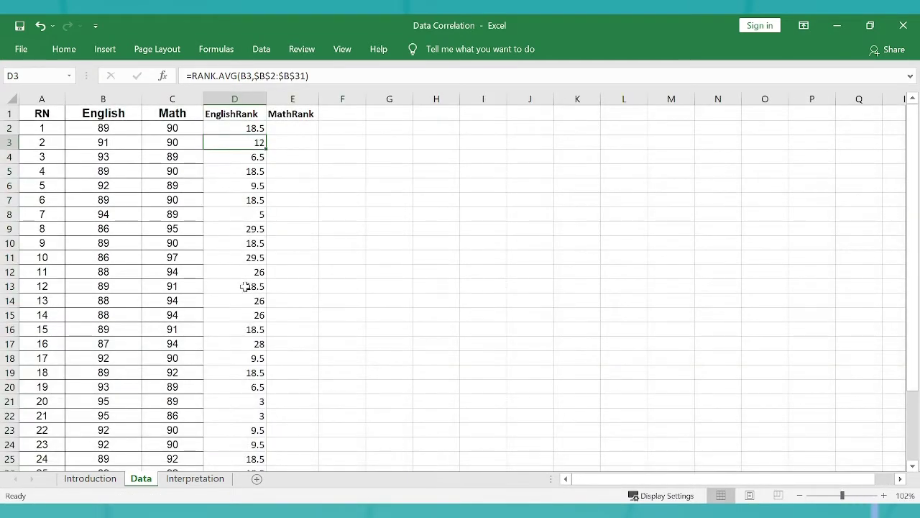
key(ctrl+Down)
key(Up)
key(Up)
key(Up)
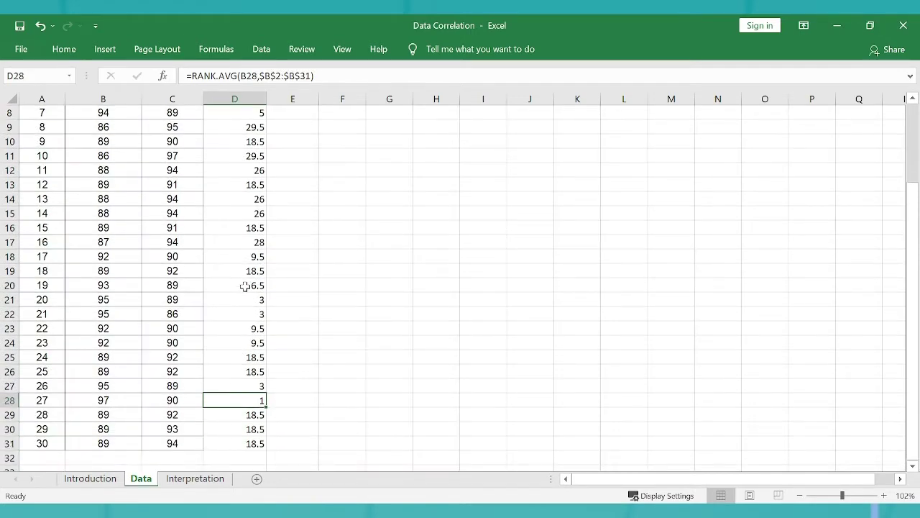
key(Left)
key(Left)
key(Right)
key(Right)
key(ctrl+Down)
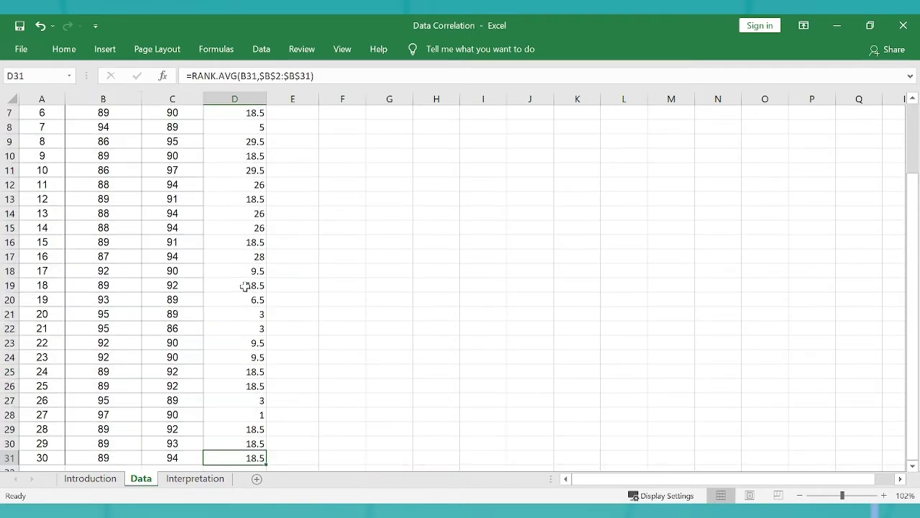
Step: Enter the formula =RANK.AVG(C2,C2:C31) in E2 to rank the first Math score
key(ctrl+Up)
key(Down)
key(Right)
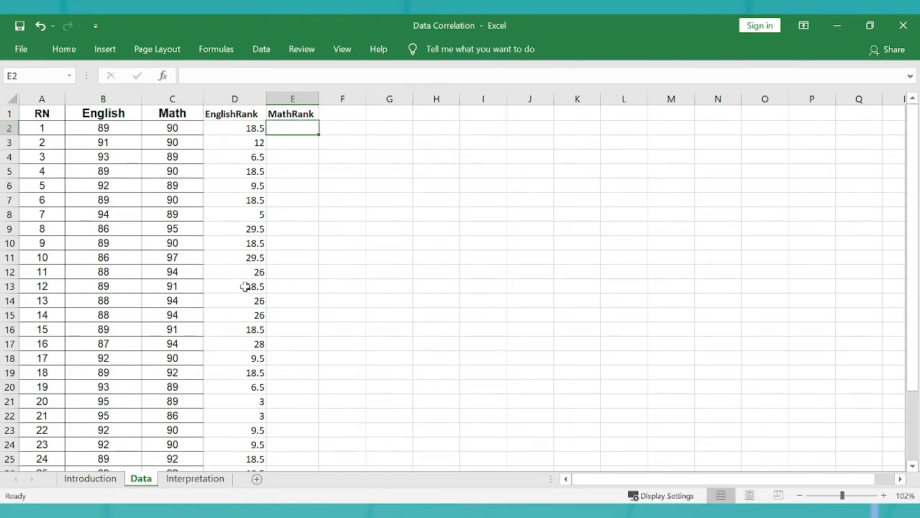
scroll(245, 286, up, 10)
scroll(245, 286, up, 10)
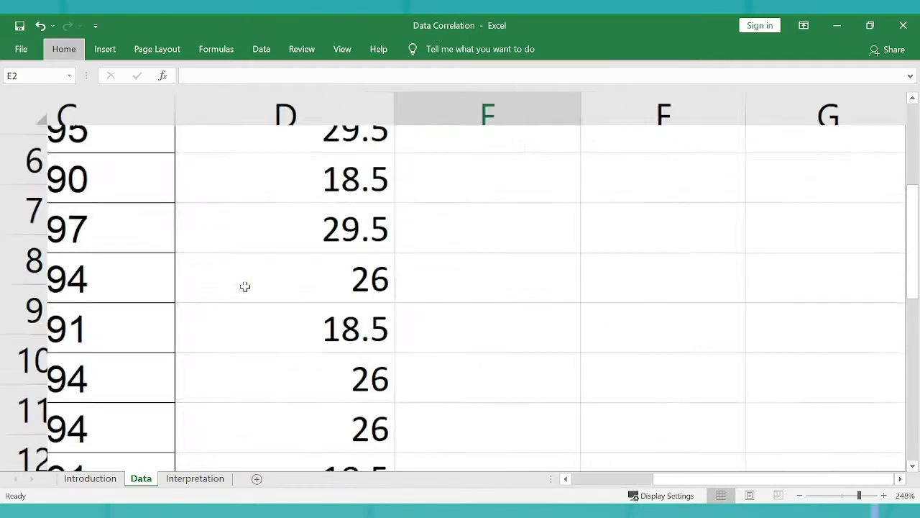
click(328, 261)
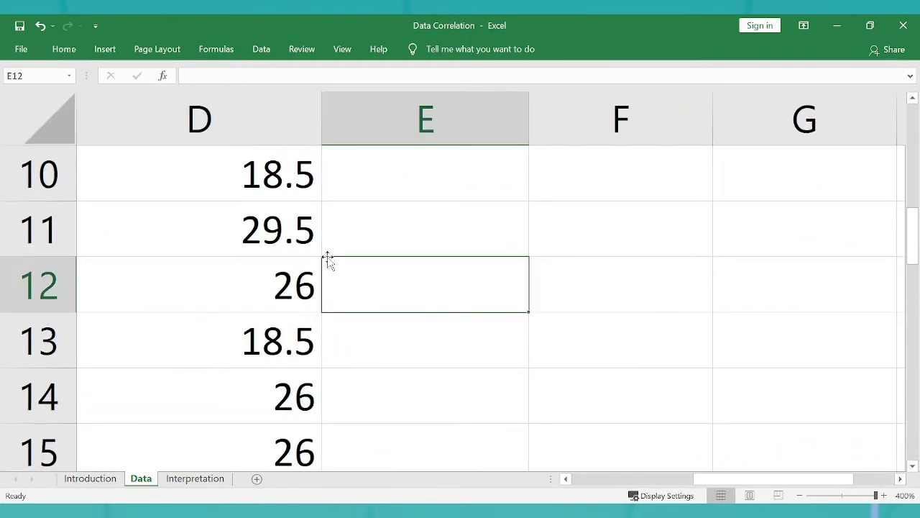
key(Up)
key(ctrl+Up)
key(Down)
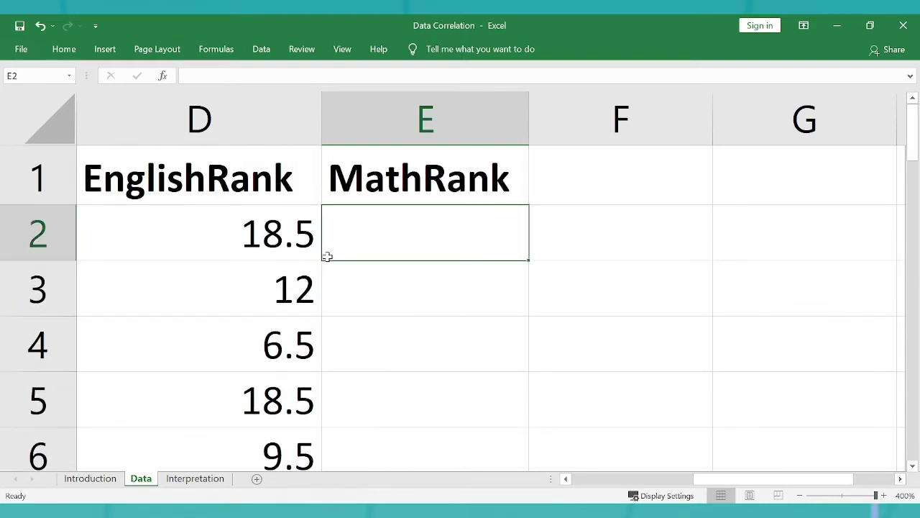
text(=rank.)
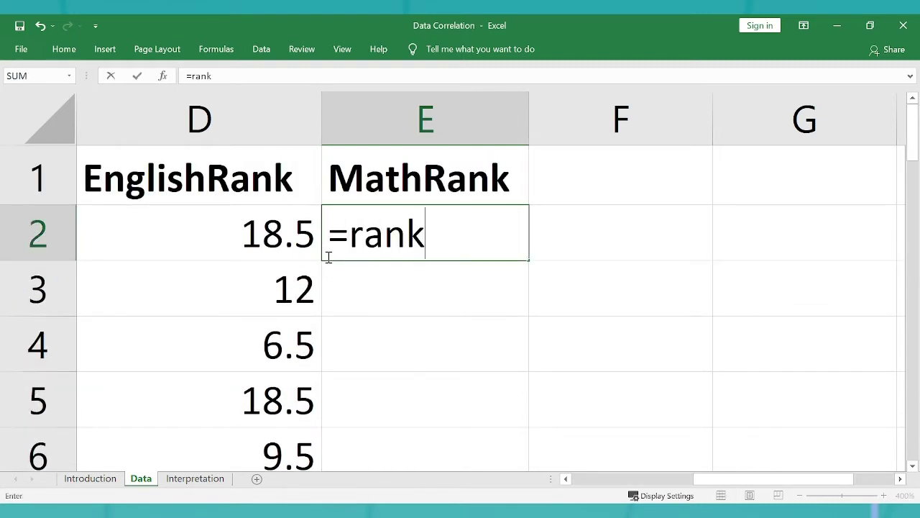
key(Tab)
key(Left)
key(Left)
key(Left)
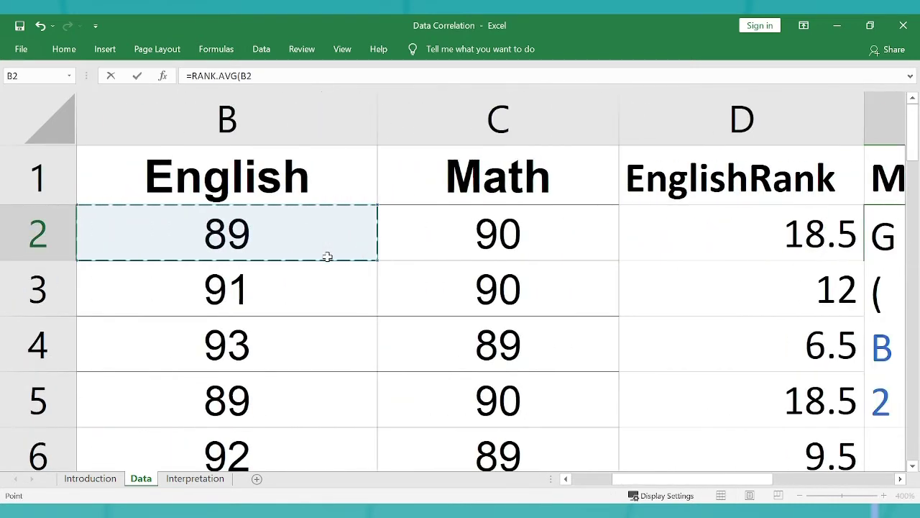
key(Right)
text(,)
key(Left)
key(Left)
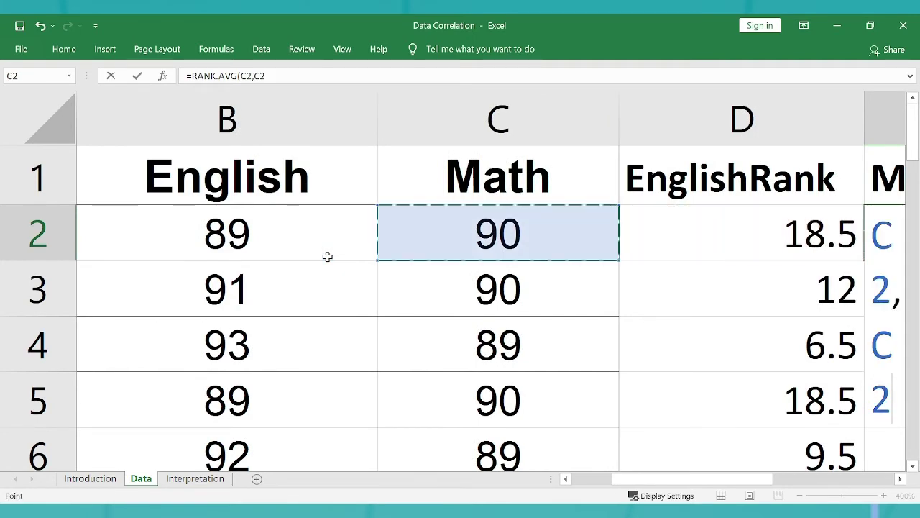
key(ctrl+shift+Down)
key(Return)
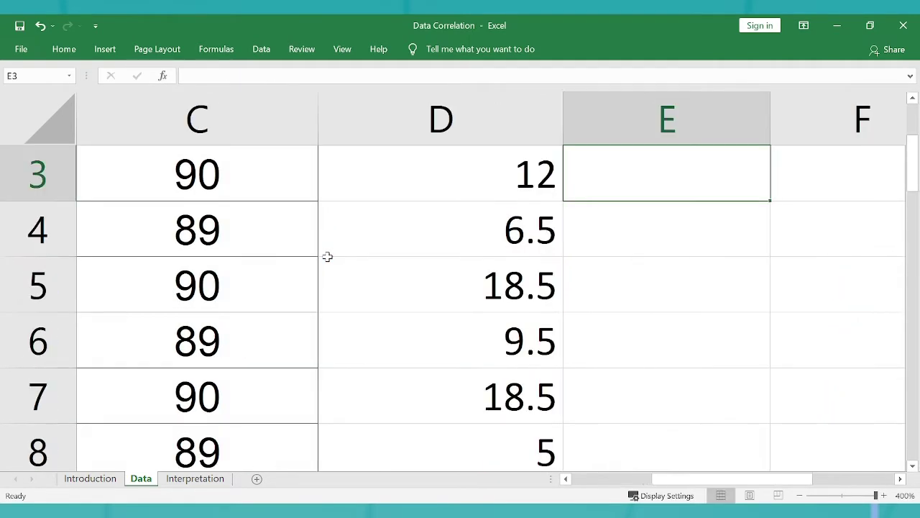
Step: Make the ranking range in the E2 formula absolute as $C$2:$C$31
key(Up)
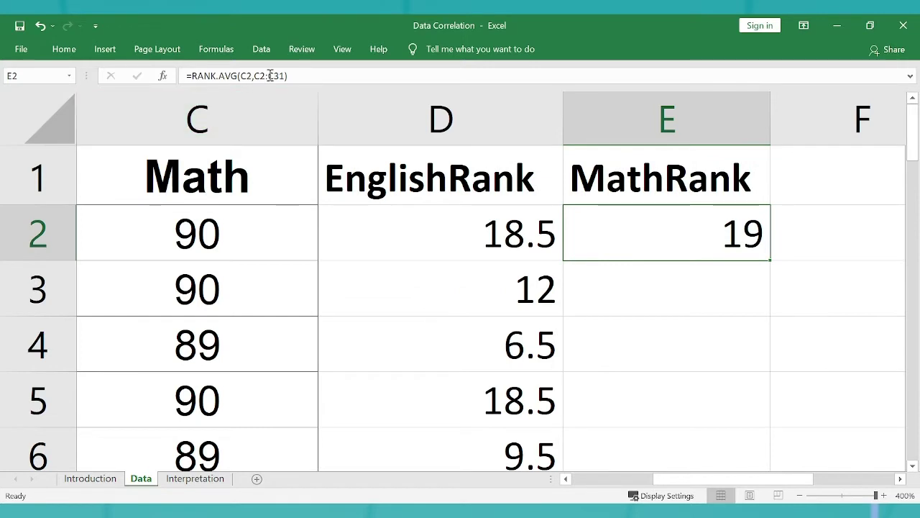
click(259, 76)
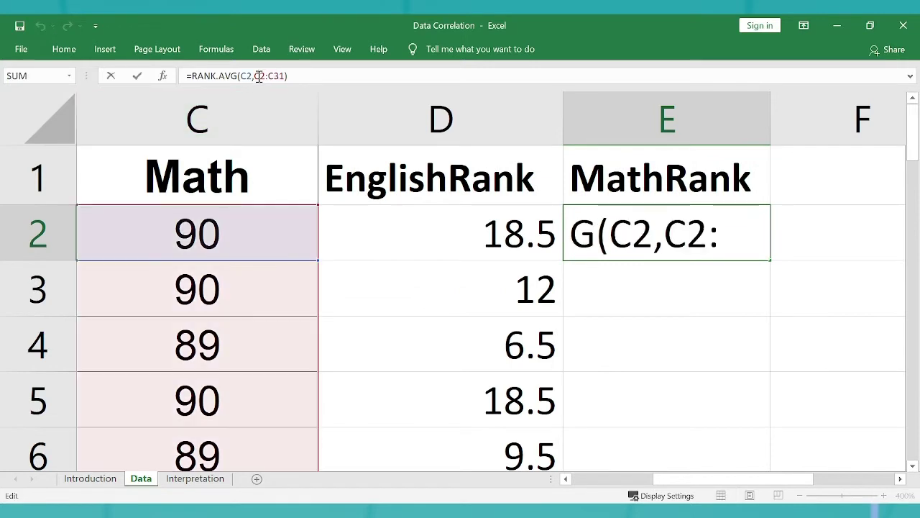
key(F4)
key(Right)
key(Right)
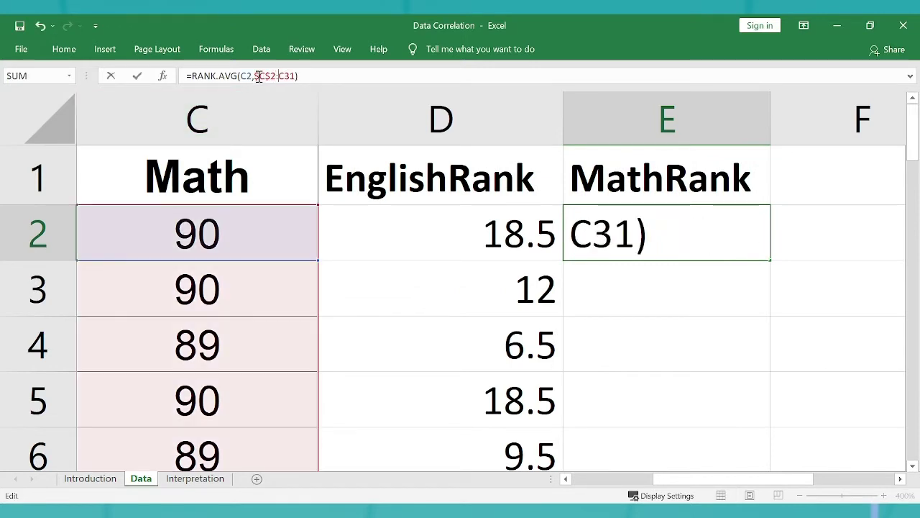
key(F4)
key(Return)
key(Up)
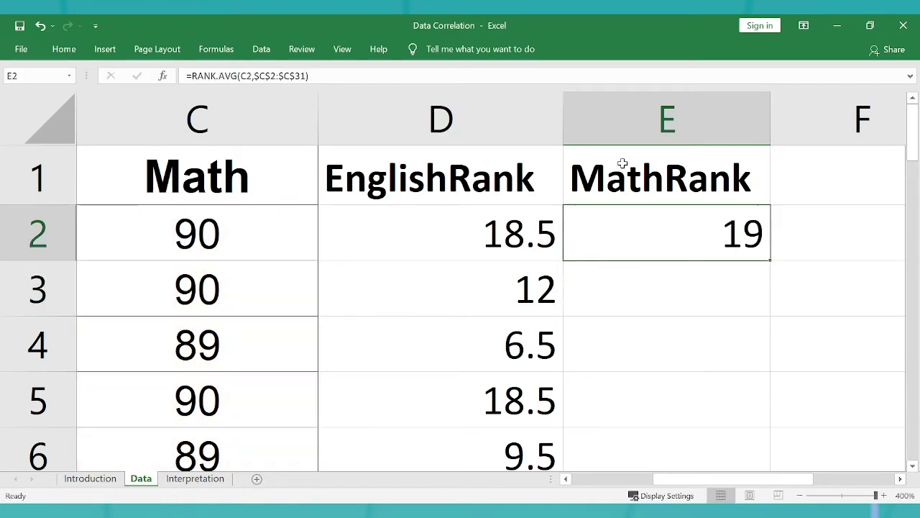
Step: Fill the E2 rank formula down the MathRank column to row 31
double_click(773, 263)
click(471, 207)
scroll(471, 206, down, 10)
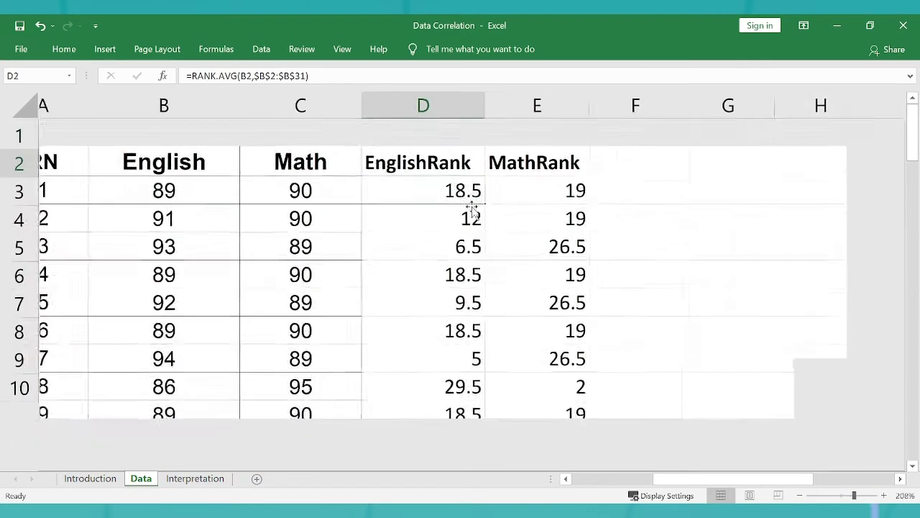
Step: Review the filled EnglishRank and MathRank columns from the headers down to row 31
key(Up)
key(Down)
key(Right)
key(Down)
key(Down)
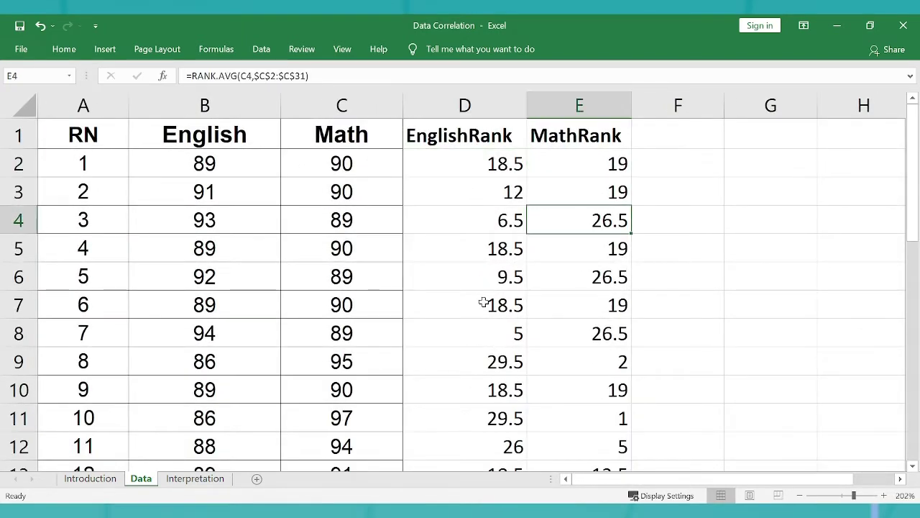
click(504, 128)
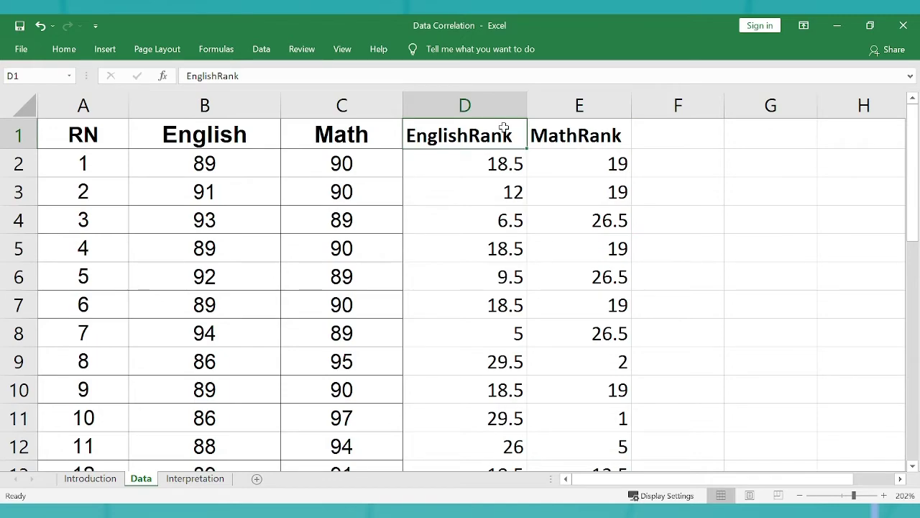
key(ctrl+shift+Down)
key(ctrl+shift+Right)
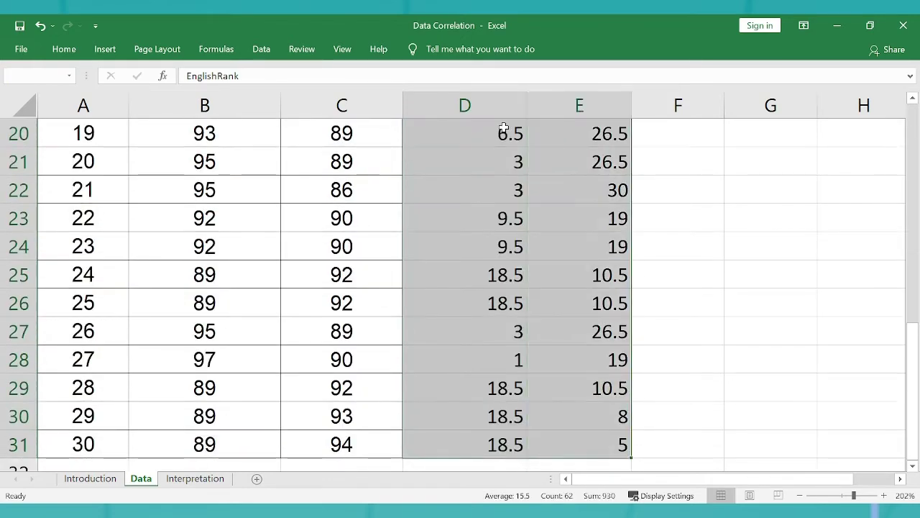
scroll(504, 128, down, 5)
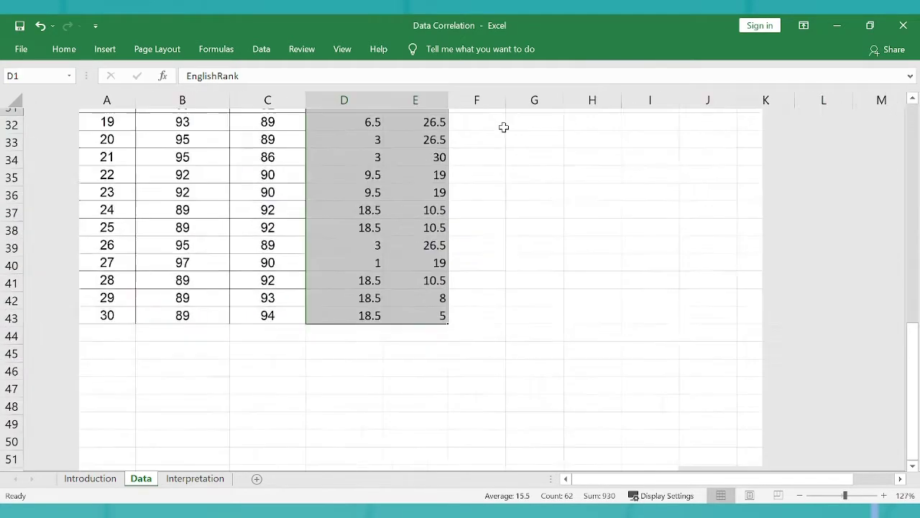
key(Up)
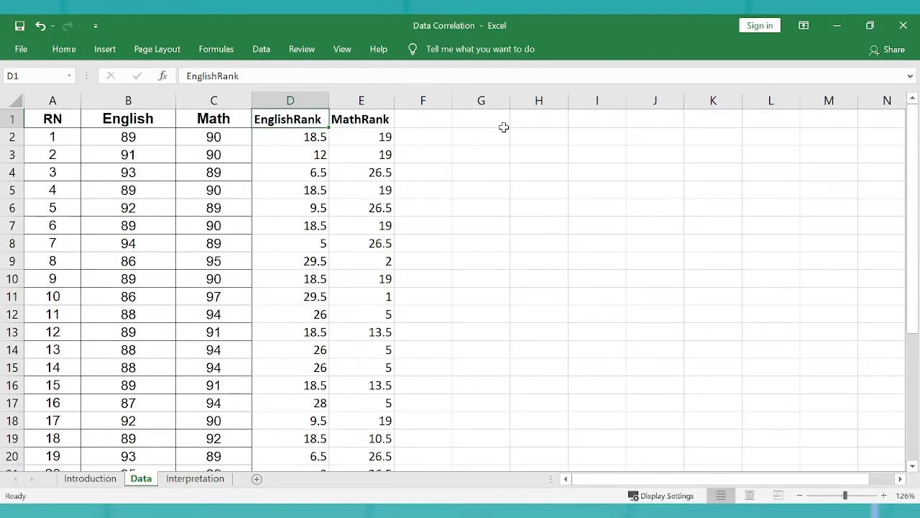
Step: Start a CORREL formula in G2 with the EnglishRank range D1:D31 as its first array
key(Right)
key(Right)
key(Right)
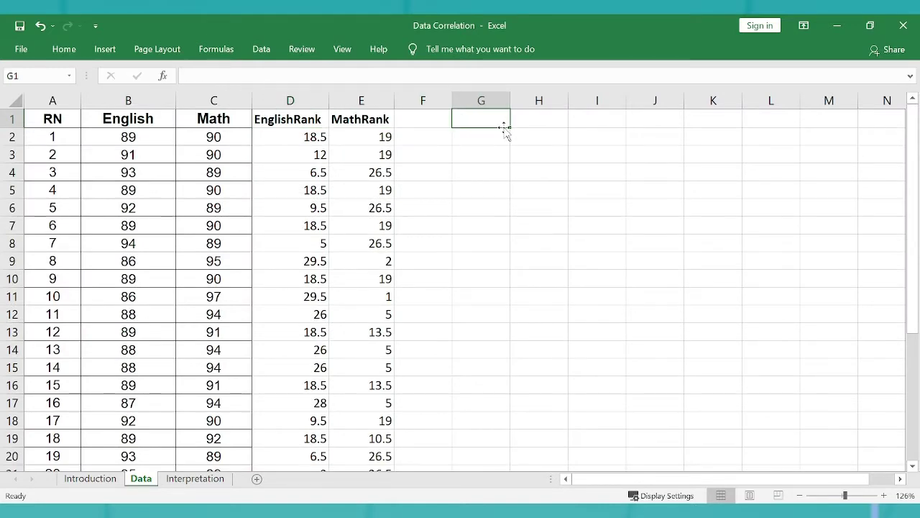
key(Down)
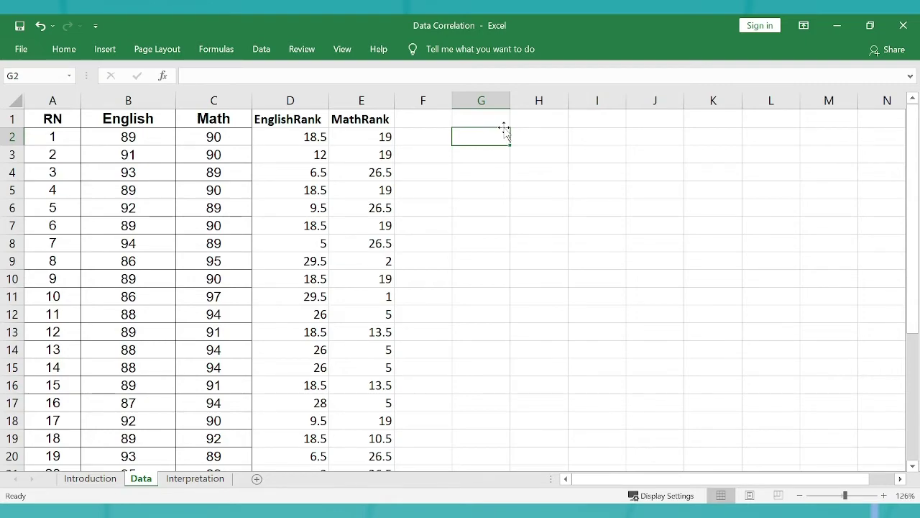
ctrl+scroll(505, 130, up, 5)
ctrl+scroll(505, 130, up, 1)
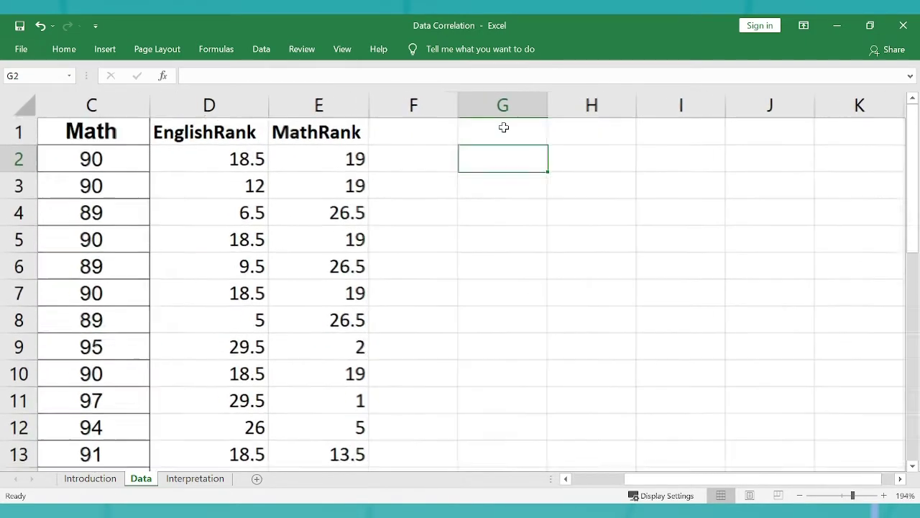
text(=correl)
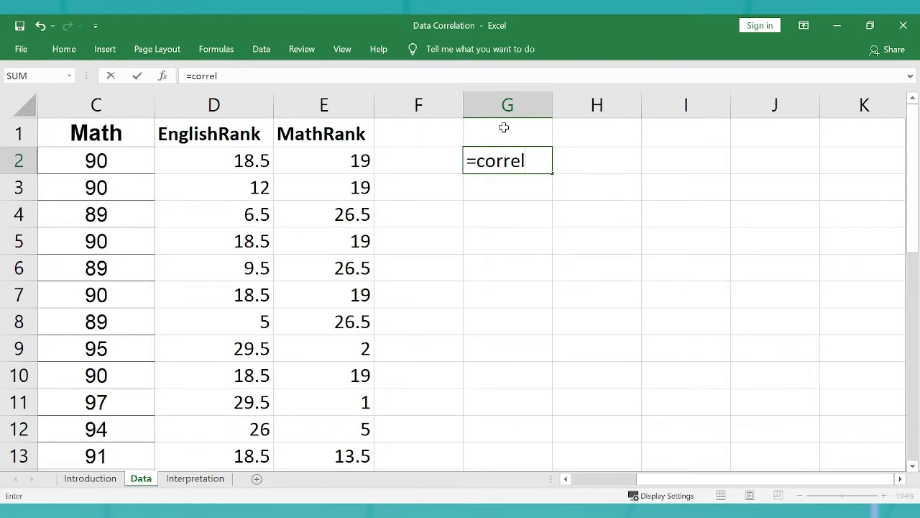
key(Tab)
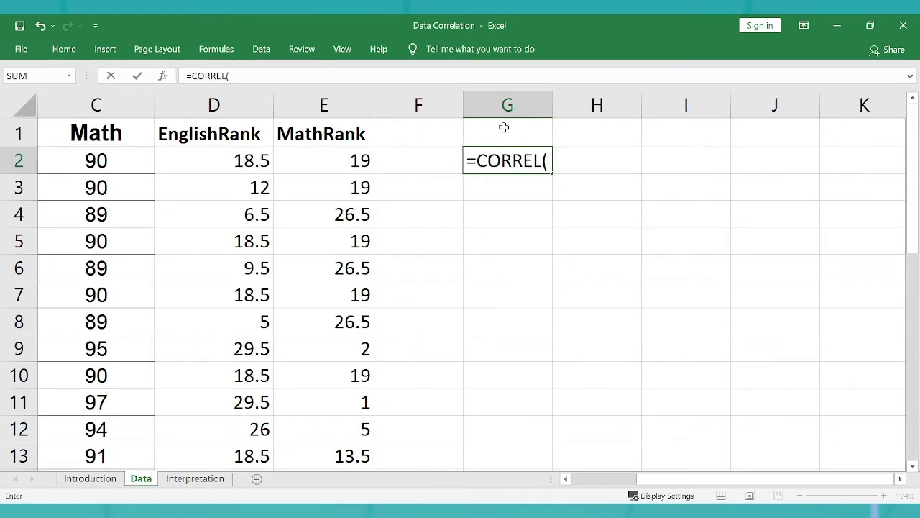
click(239, 135)
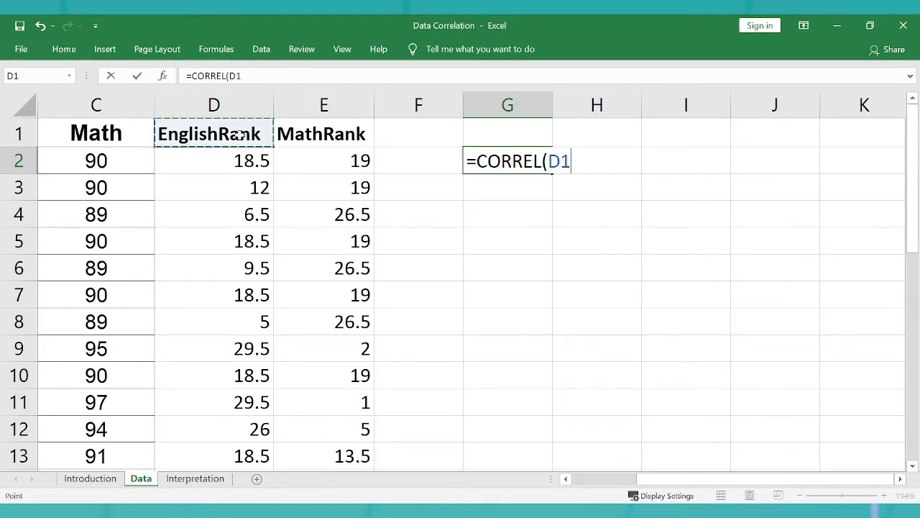
key(ctrl+shift+Down)
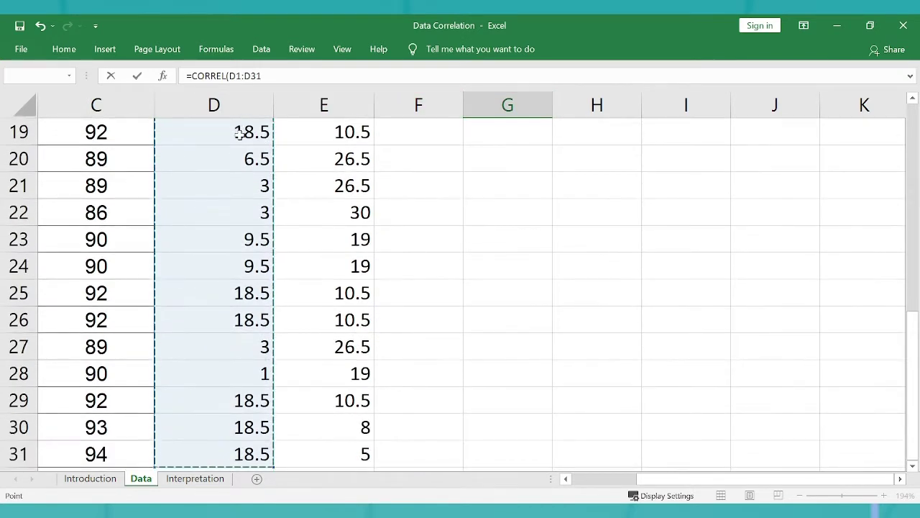
text(,)
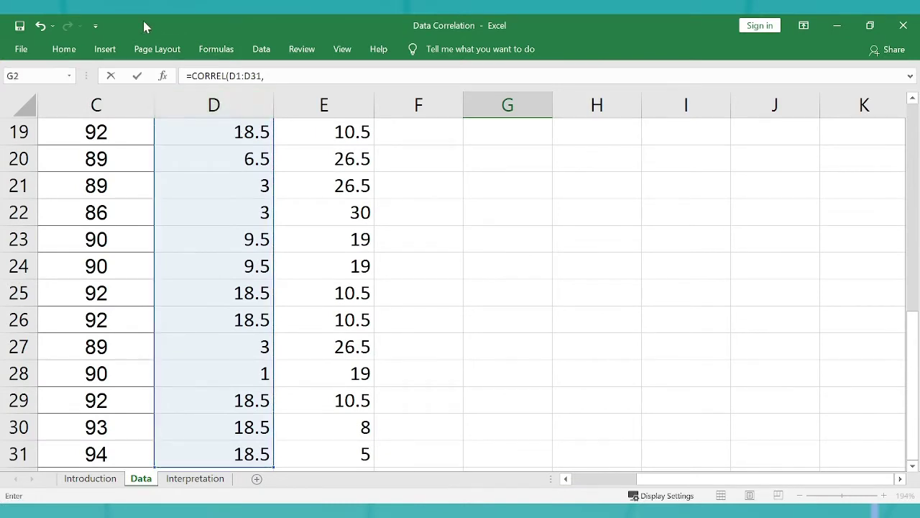
Step: Complete the G2 formula with the MathRank range E1:E31 as the second array, giving =CORREL(D1:D31,E1:E31)
click(457, 148)
key(Up)
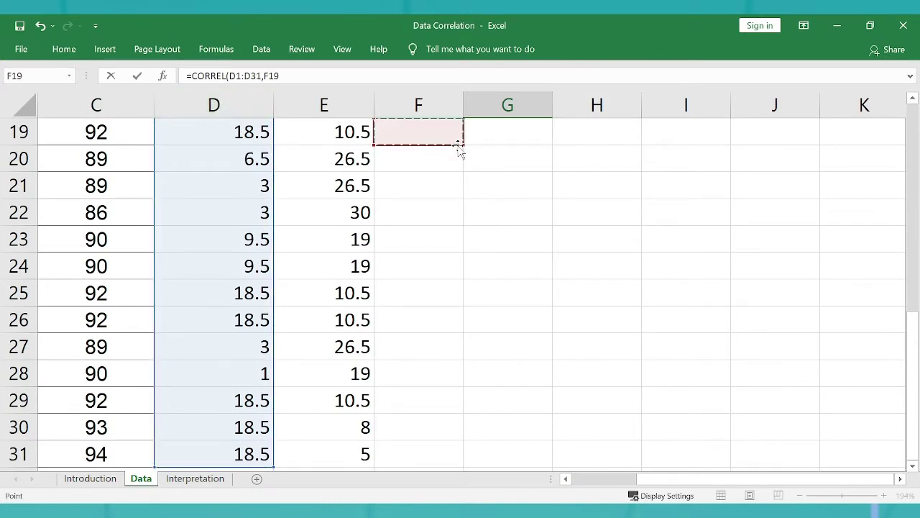
key(ctrl+Up)
key(Left)
key(ctrl+shift+Down)
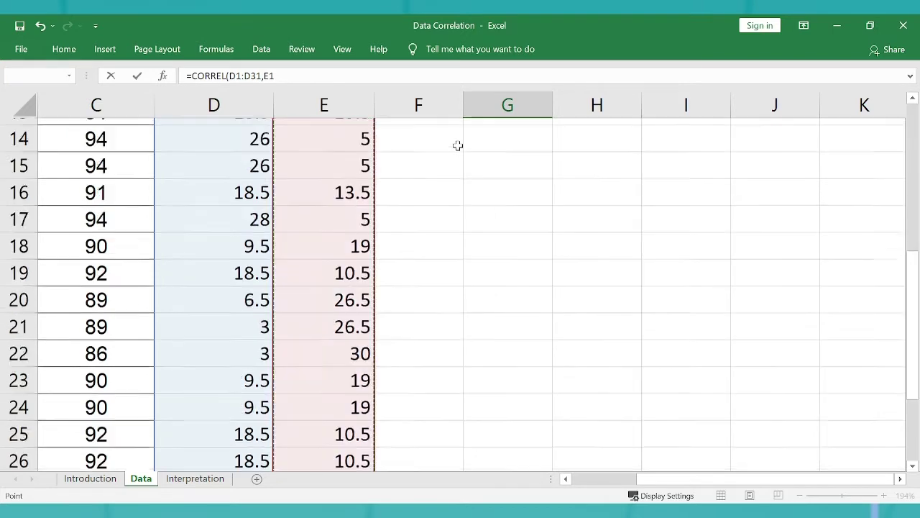
text())
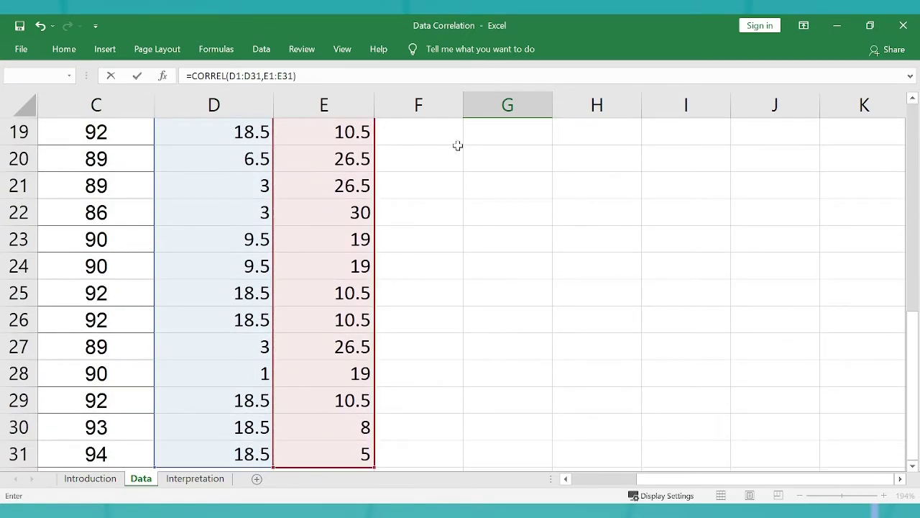
key(Return)
key(Up)
key(Up)
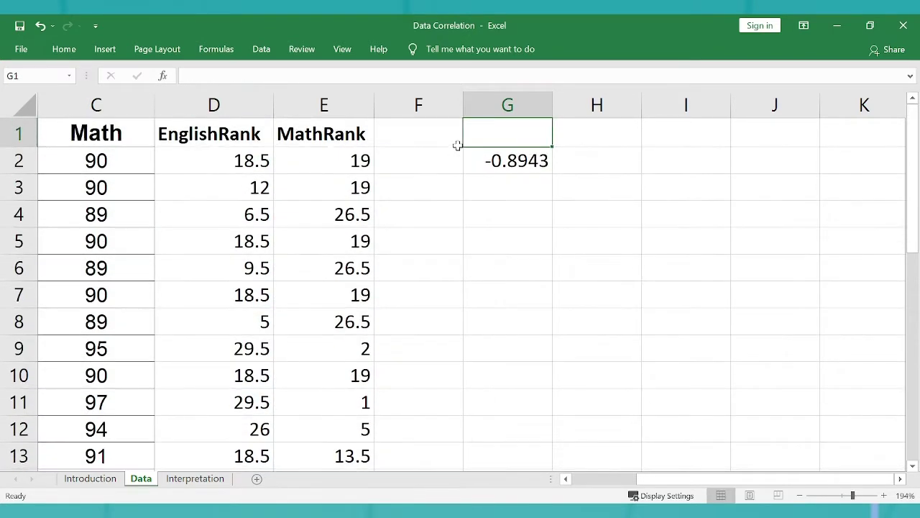
key(Down)
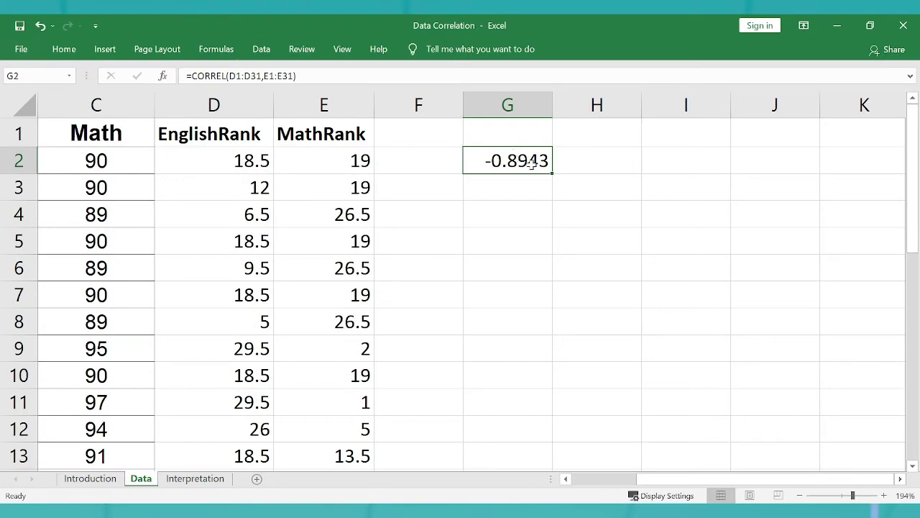
Step: Label the correlation result by entering "Spearman Correlation Value" in H2
scroll(530, 158, up, 4)
scroll(531, 165, up, 4)
scroll(530, 164, right, 1)
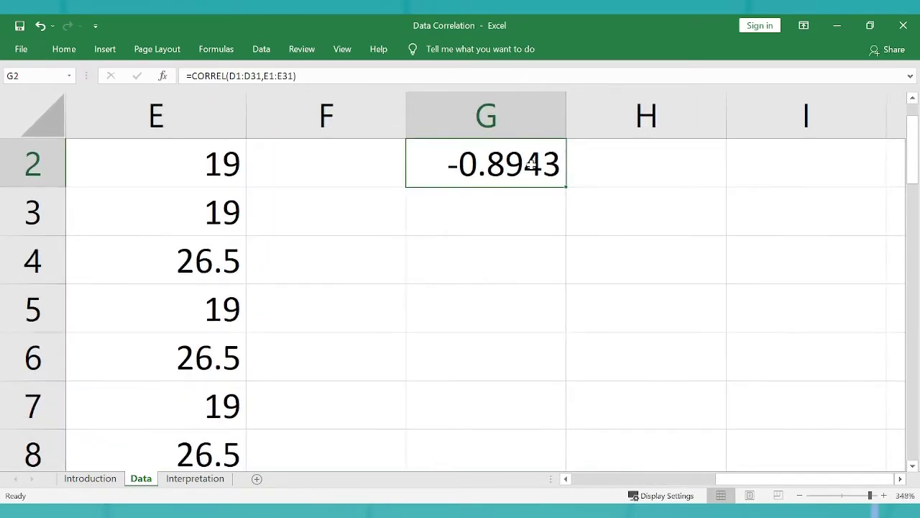
scroll(916, 130, up, 1)
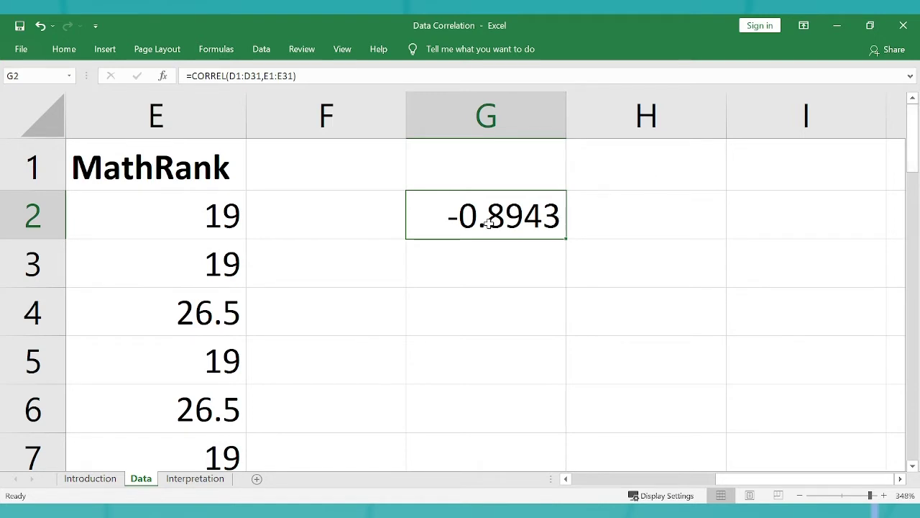
key(ctrl+c)
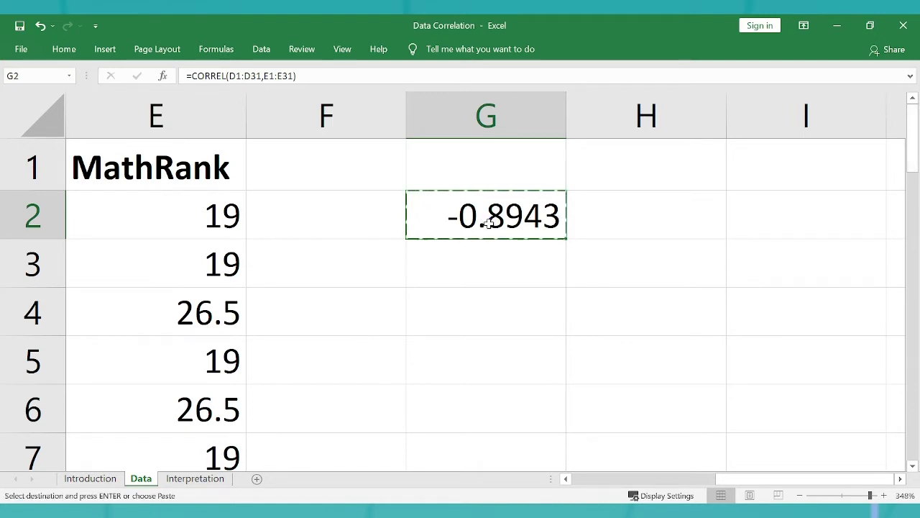
click(617, 216)
scroll(618, 216, down, 5)
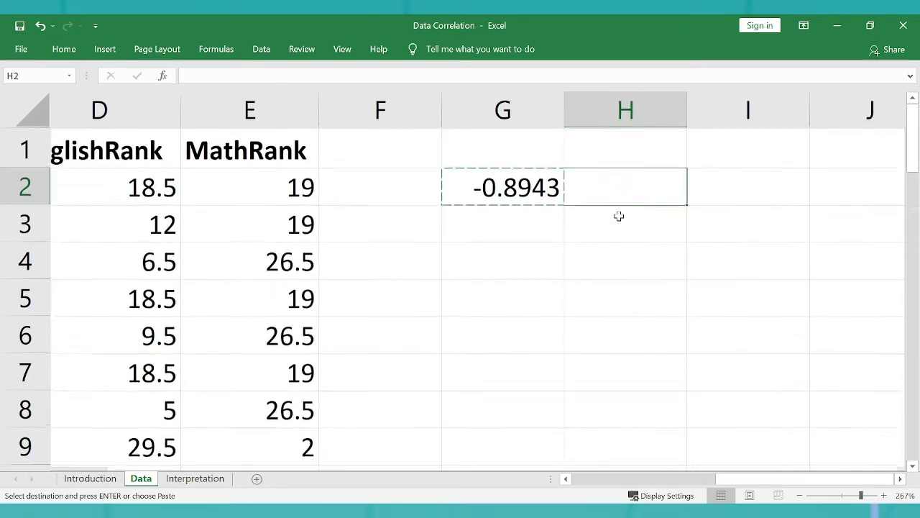
text(Spearman )
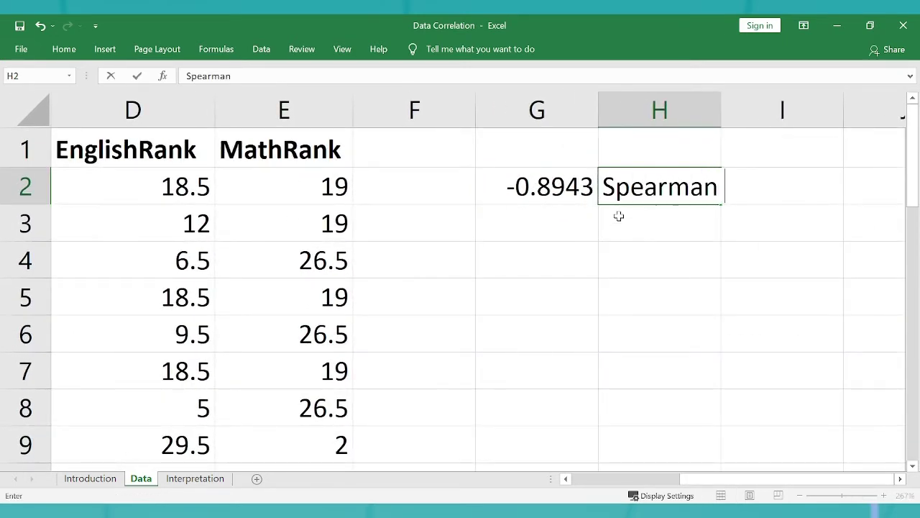
text(COrrelation )
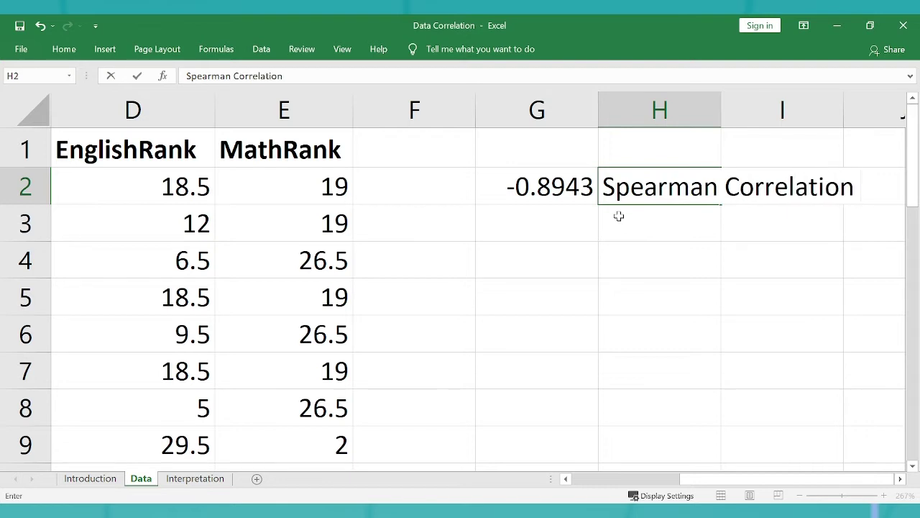
text(Value)
key(Return)
key(Up)
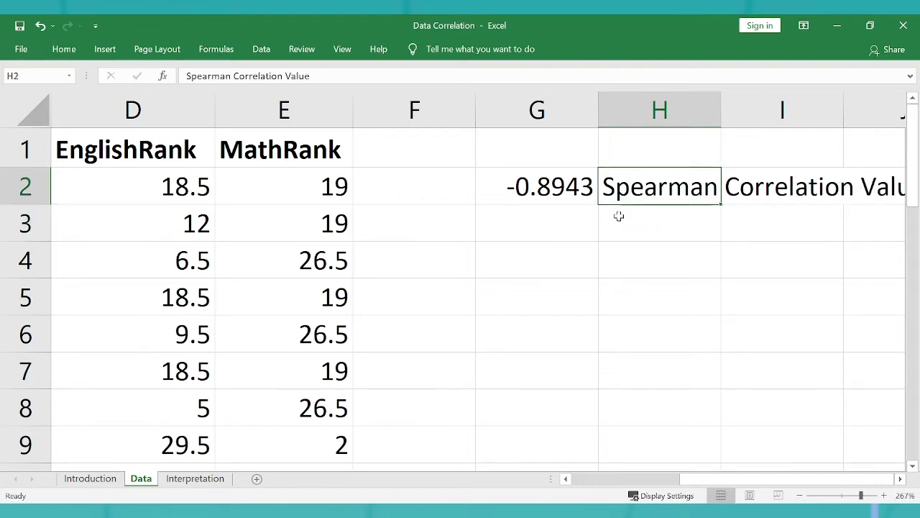
Step: Widen column H to fit the Spearman Correlation Value label
key(Right)
key(Right)
scroll(619, 216, right, 3)
key(Left)
key(Left)
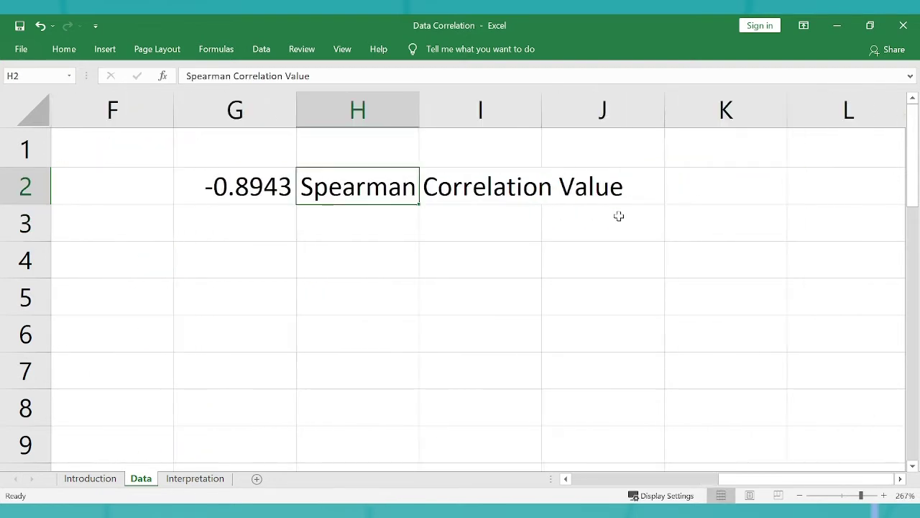
key(Down)
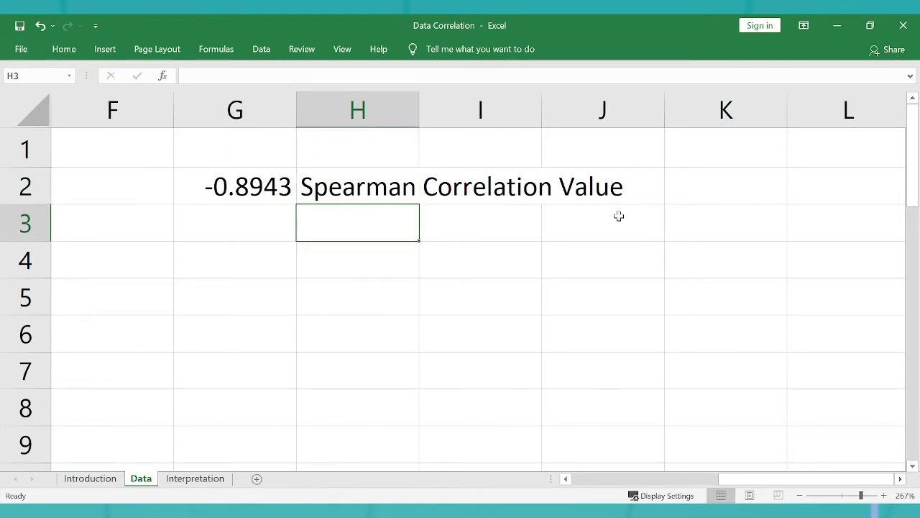
key(Left)
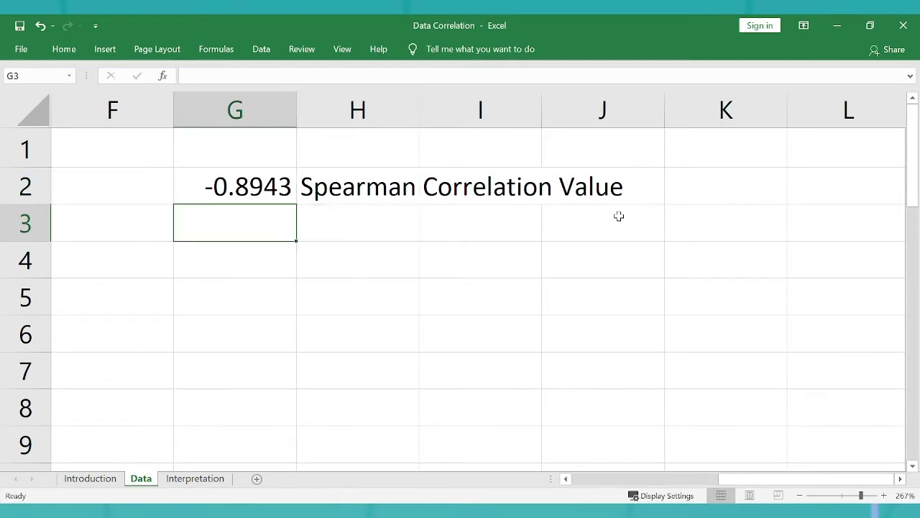
key(Up)
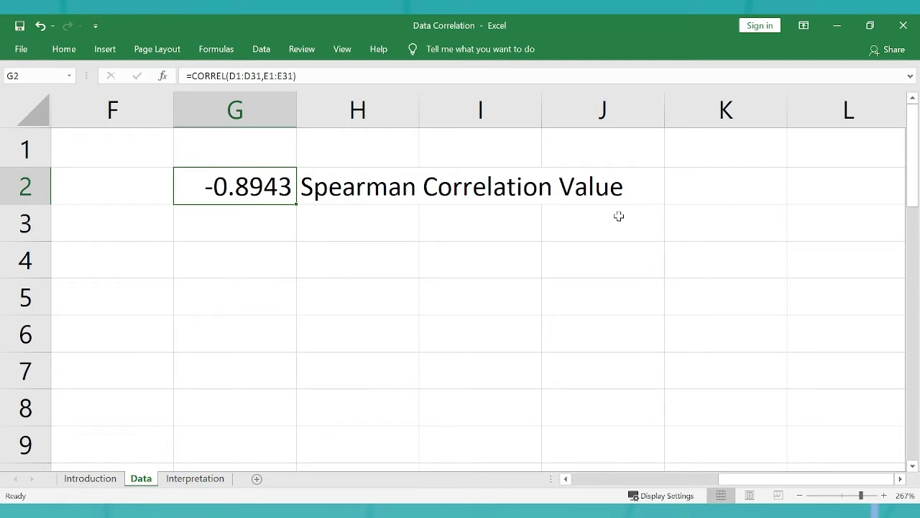
double_click(419, 108)
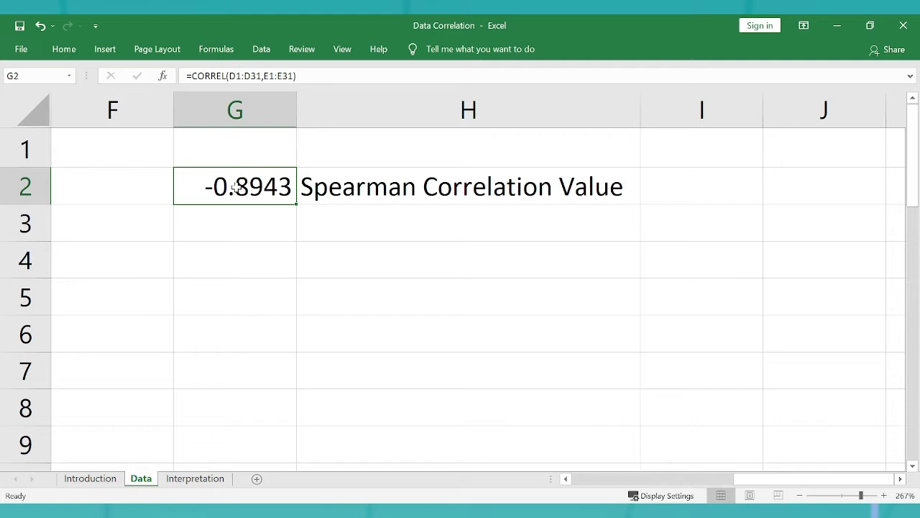
Step: Move the Spearman correlation result and its label from G2:H2 on the Data sheet to B33:C33 on the Interpretation sheet
key(shift+Right)
key(Left)
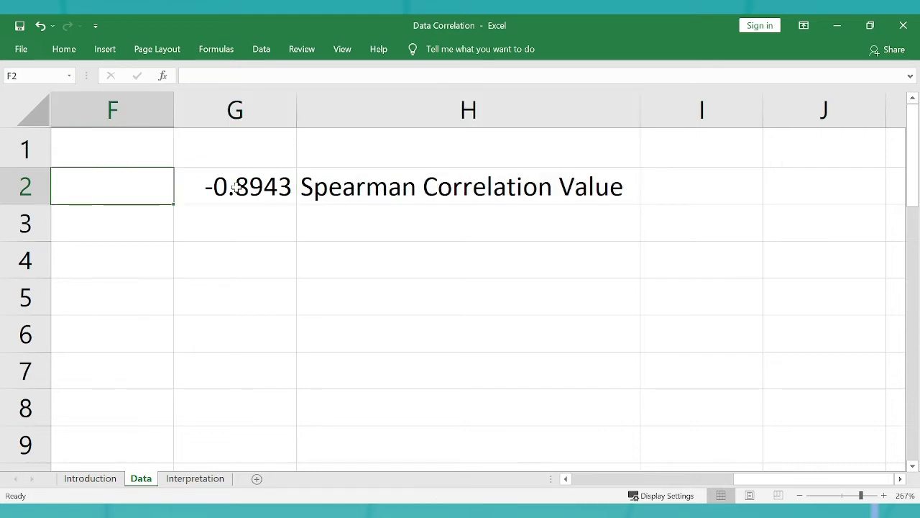
key(Right)
key(shift+Right)
key(ctrl+c)
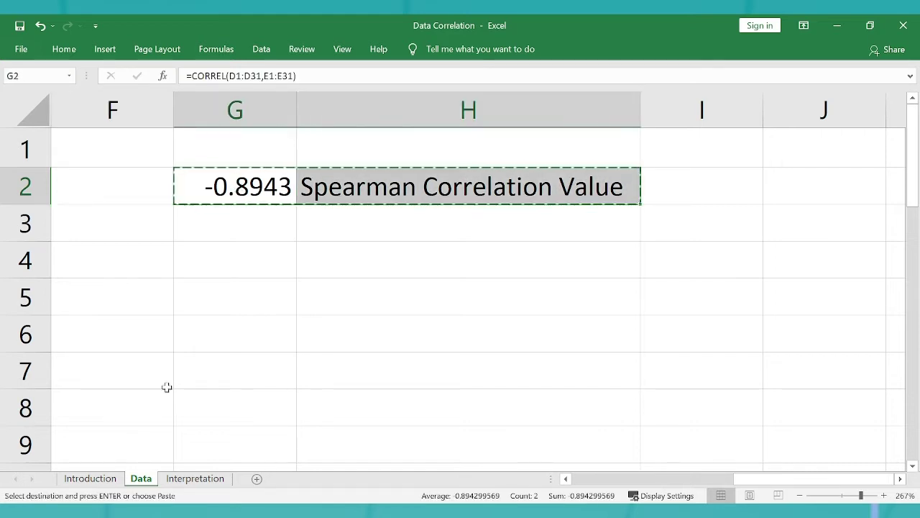
click(195, 479)
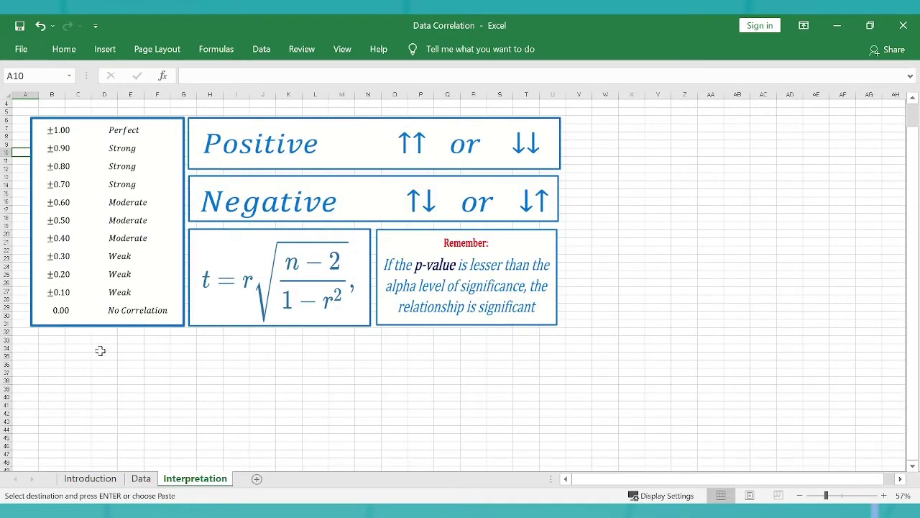
click(62, 341)
key(Return)
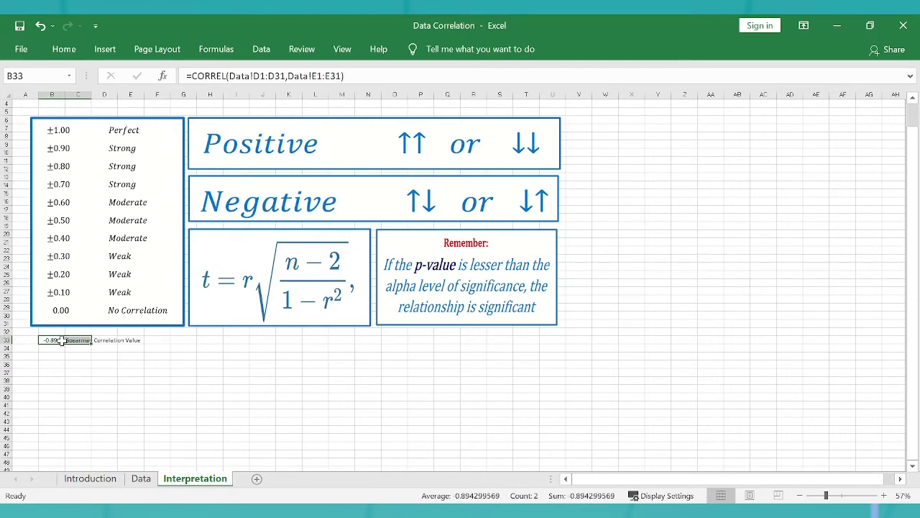
Step: Examine the correlation strength scale and the positive and negative direction guides against the Spearman correlation value in row 33
ctrl+scroll(72, 348, up, 4)
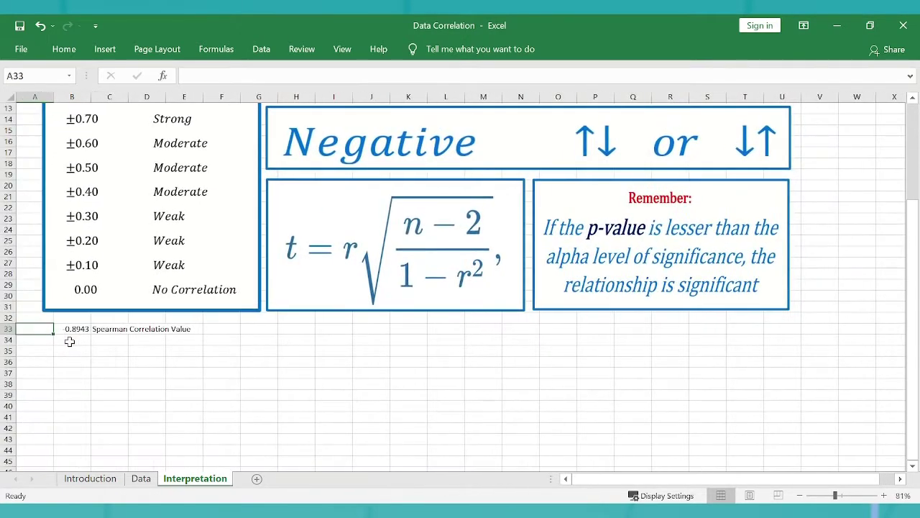
click(69, 342)
key(shift+Right)
key(Up)
key(Up)
key(Up)
key(Up)
key(Up)
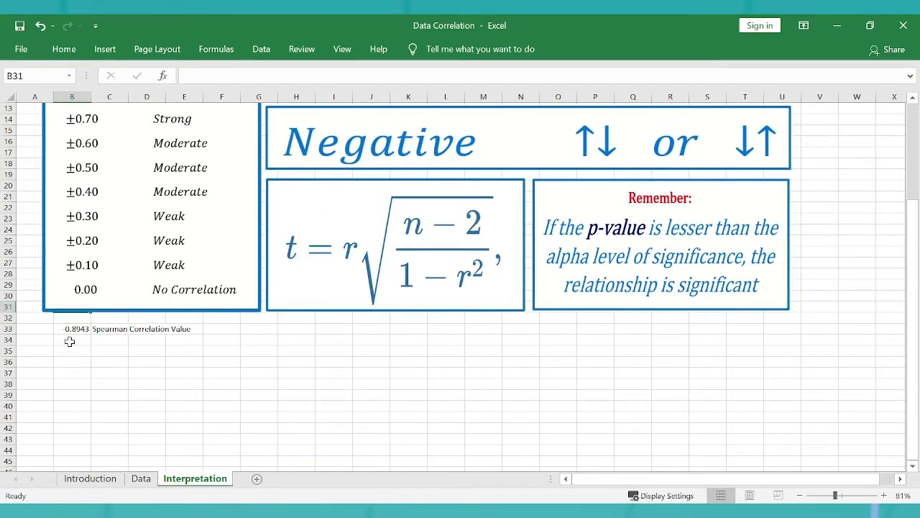
key(Up)
key(Up)
key(Up)
key(Up)
key(Up)
key(Up)
key(Up)
key(Up)
key(Up)
key(Up)
key(Up)
key(Up)
key(Up)
key(Up)
key(Up)
key(Up)
key(Up)
key(Up)
key(Up)
key(Up)
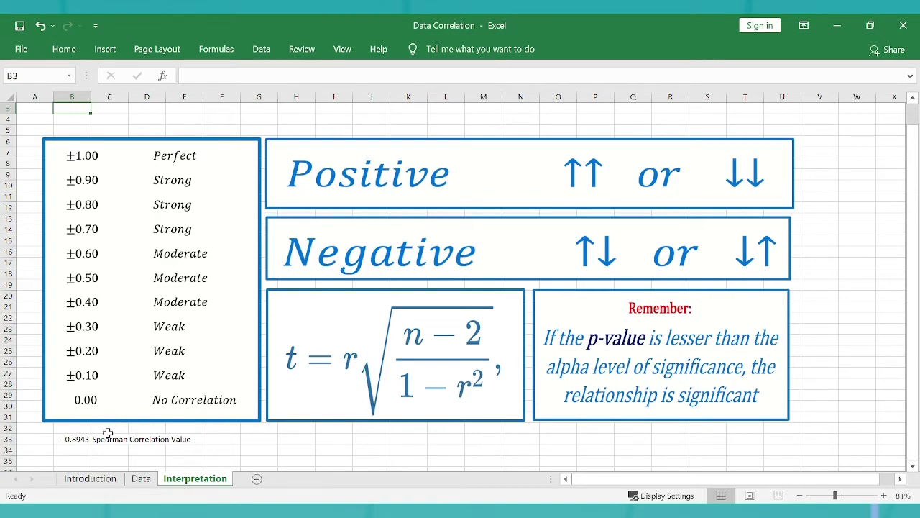
ctrl+scroll(108, 432, up, 4)
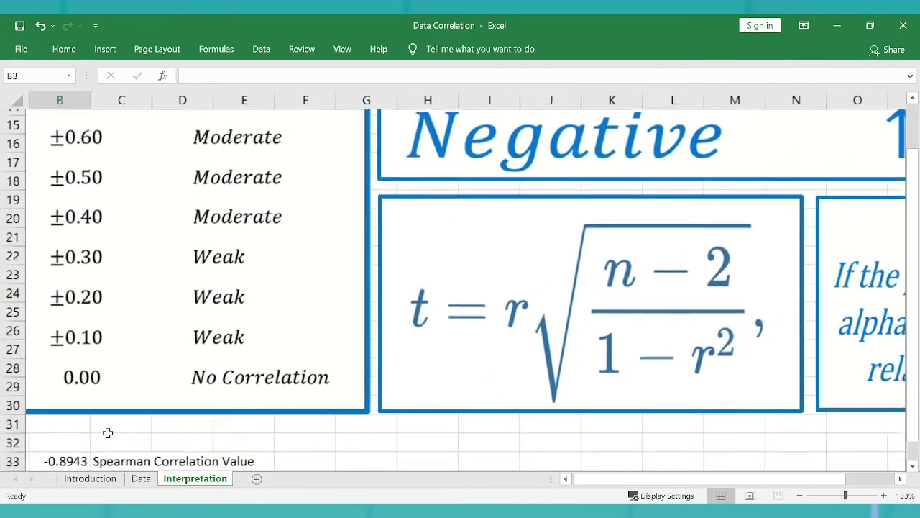
drag(590, 479, 571, 480)
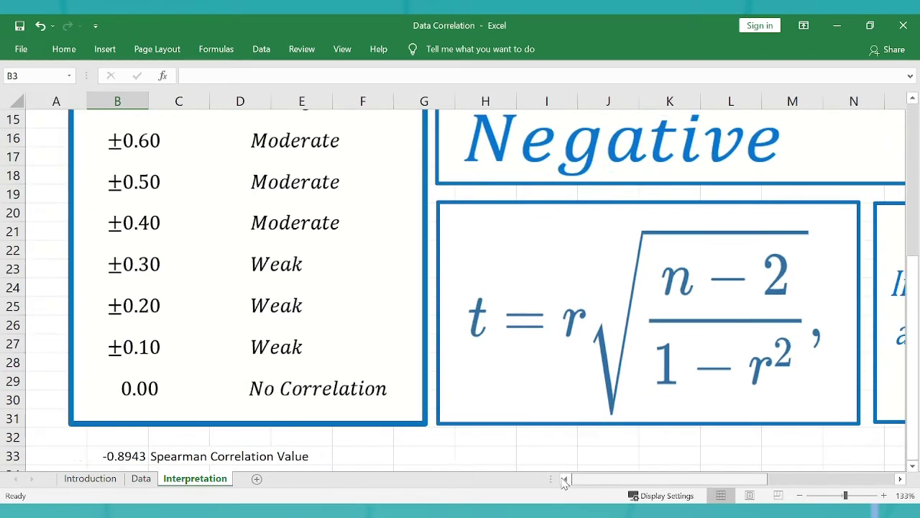
ctrl+scroll(597, 348, down, 3)
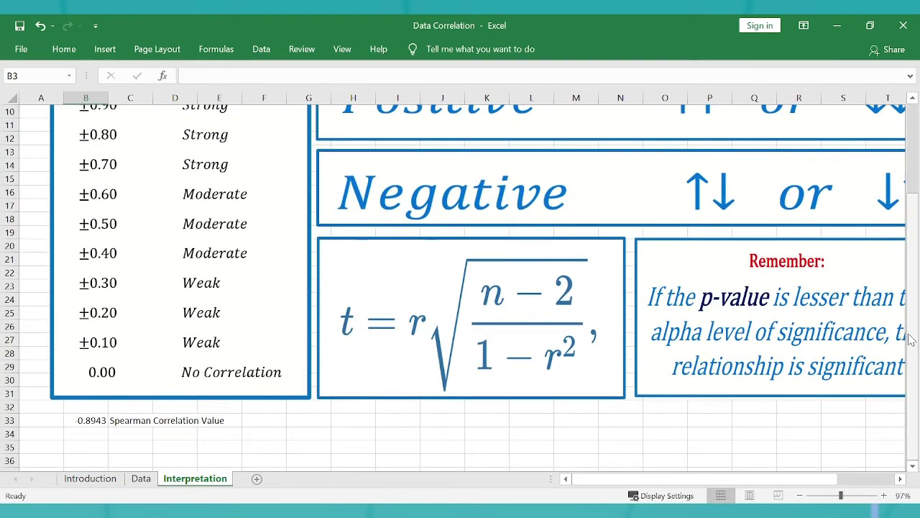
scroll(914, 314, up, 1)
scroll(913, 314, up, 1)
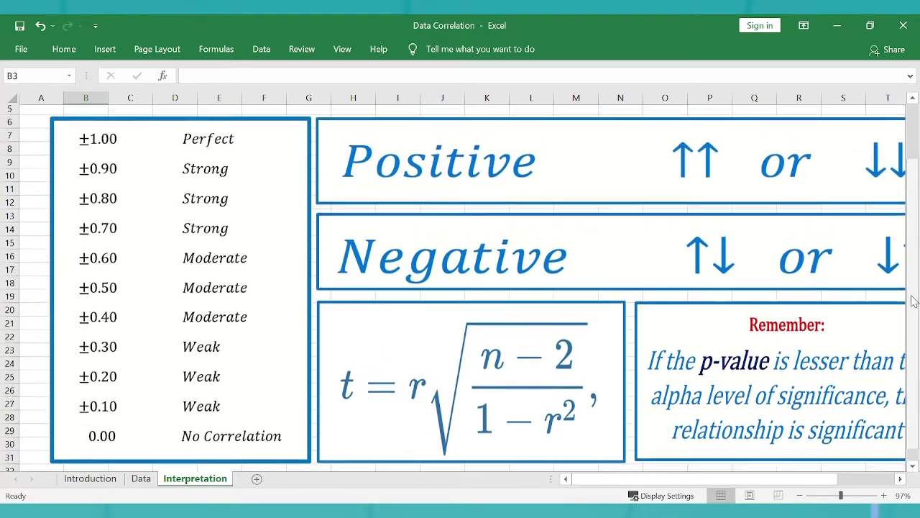
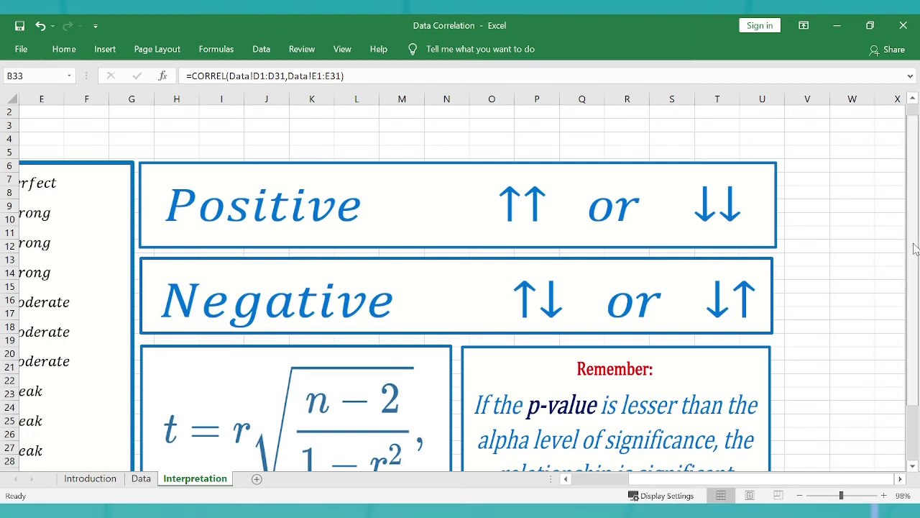
Step: Review the p-value significance reminder and the t formula alongside the Spearman correlation value
drag(914, 246, 917, 304)
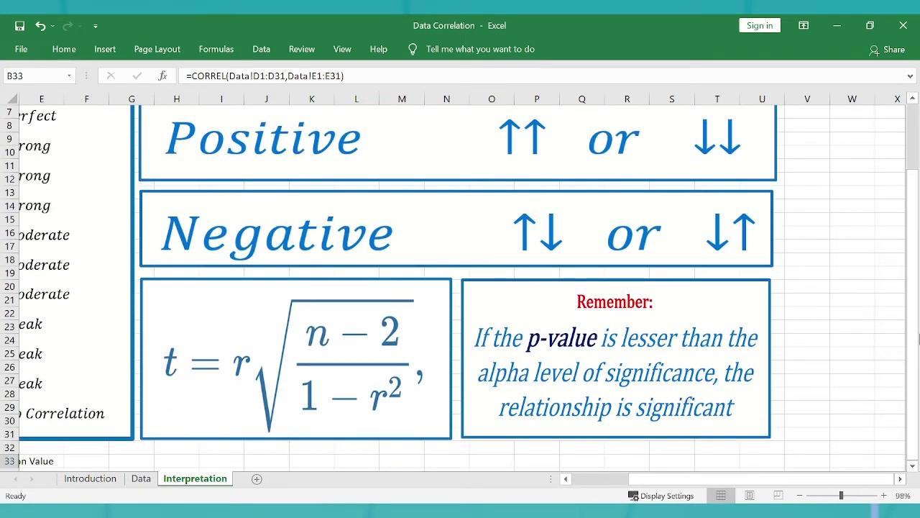
click(780, 383)
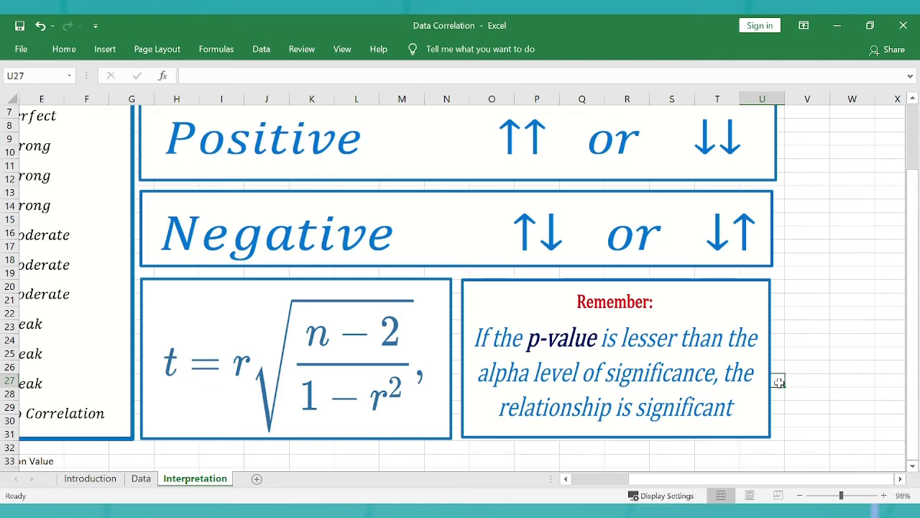
ctrl+scroll(779, 383, up, 3)
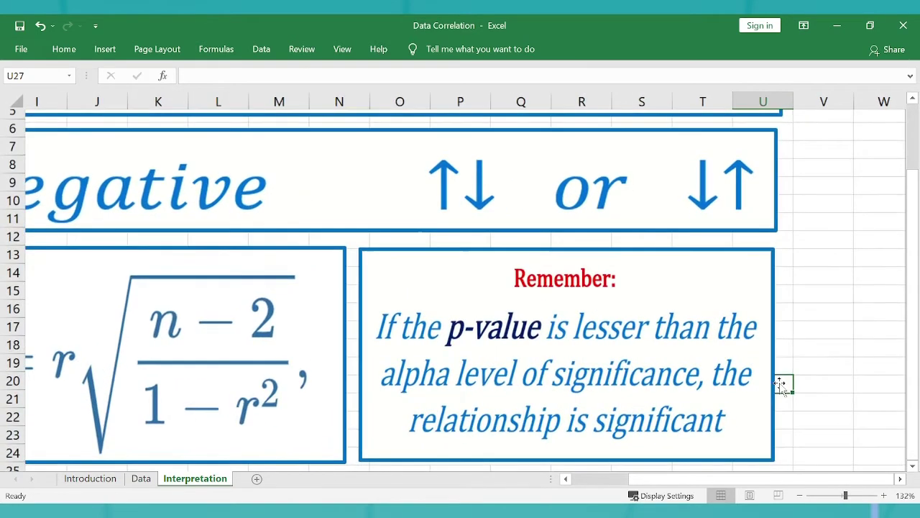
drag(699, 481, 627, 483)
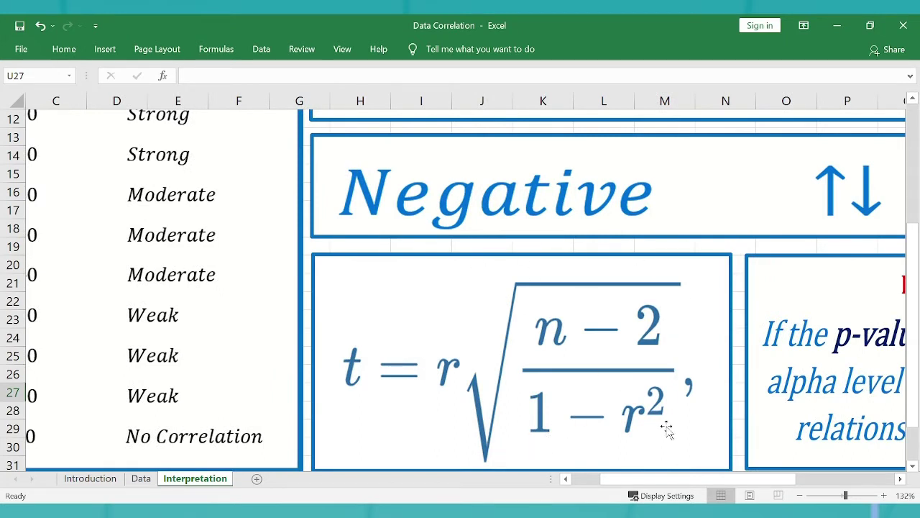
drag(914, 309, 913, 308)
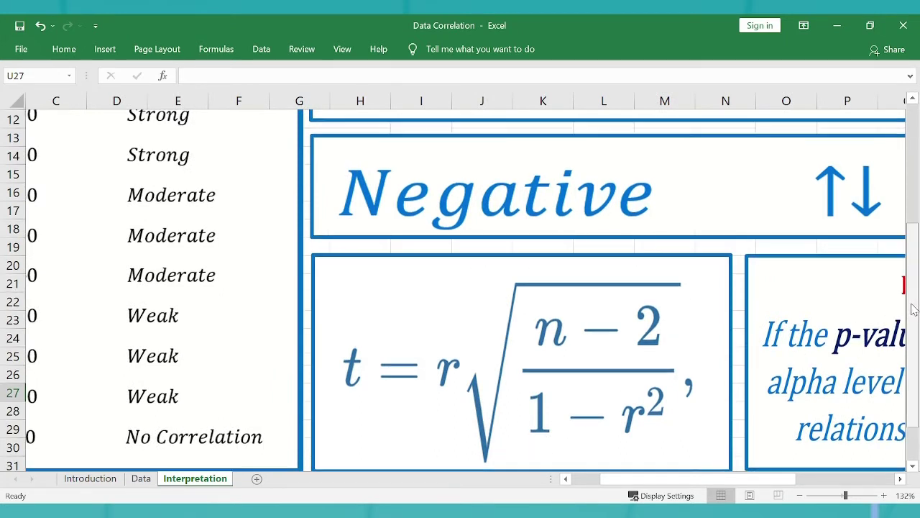
scroll(914, 310, down, 1)
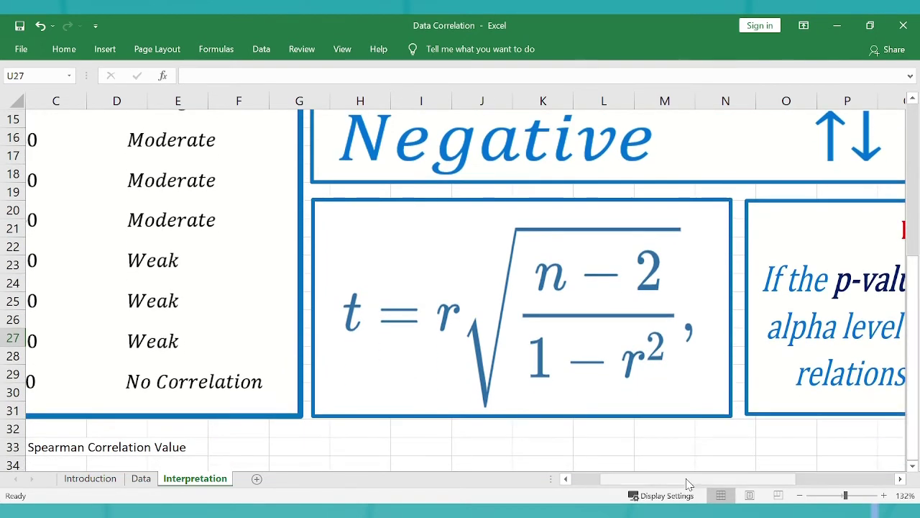
drag(689, 480, 654, 480)
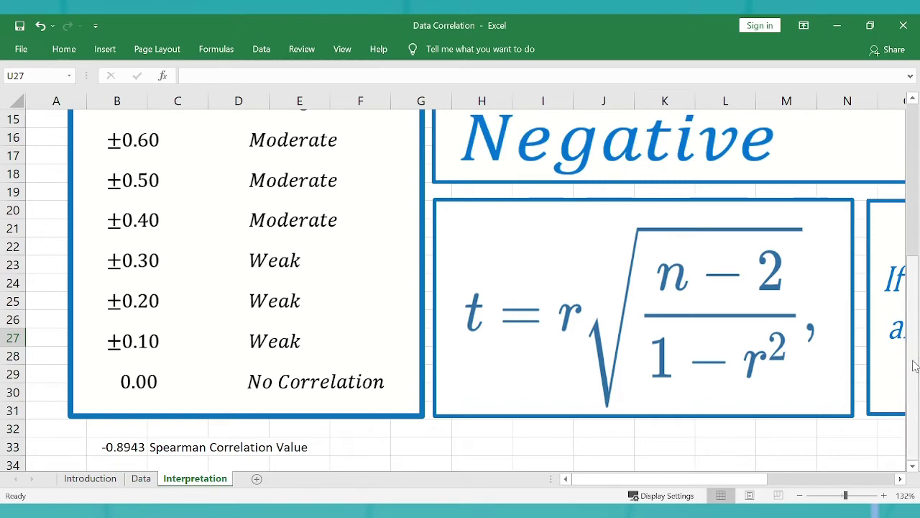
drag(701, 483, 715, 483)
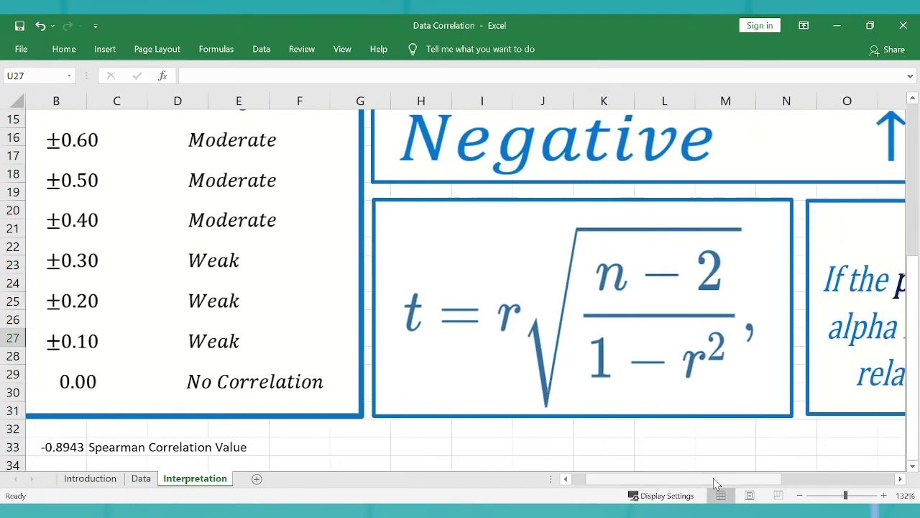
Step: Copy the Spearman correlation result from B33 into I33 as a value only, below the t formula
click(455, 440)
ctrl+scroll(456, 439, up, 4)
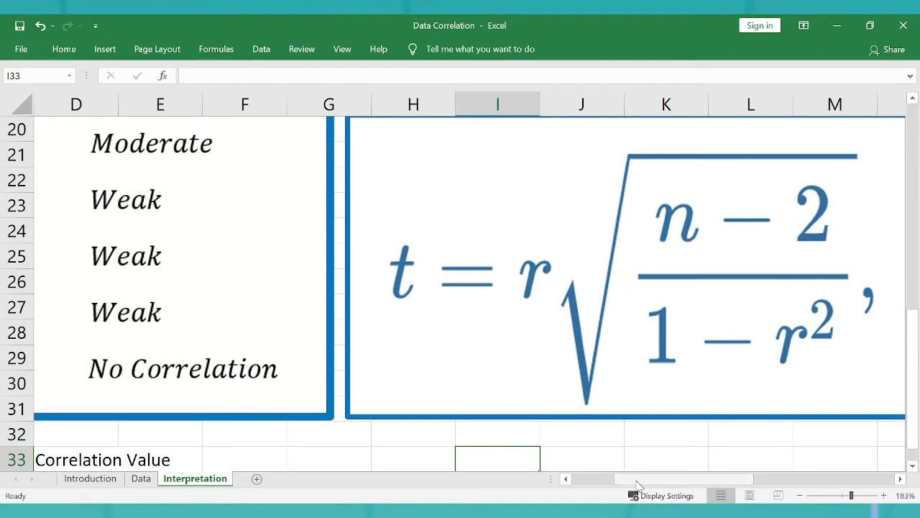
drag(638, 484, 591, 485)
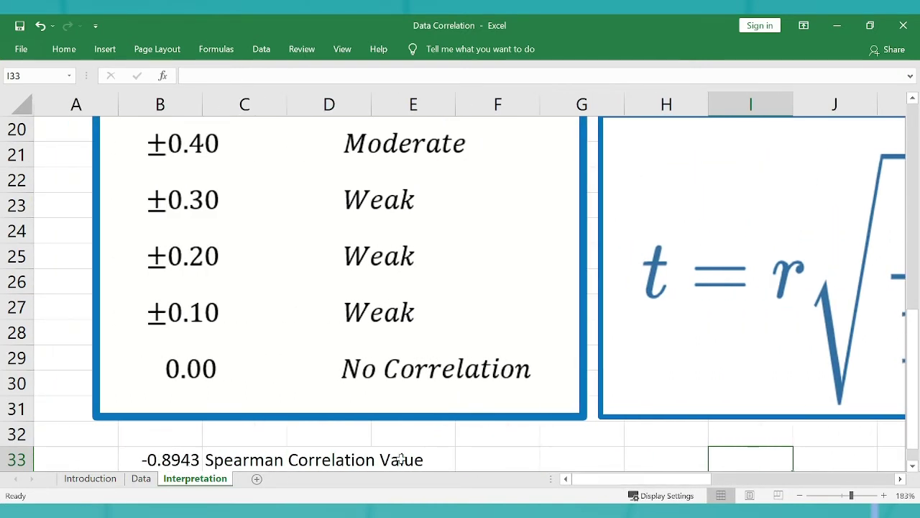
click(137, 460)
key(ctrl+c)
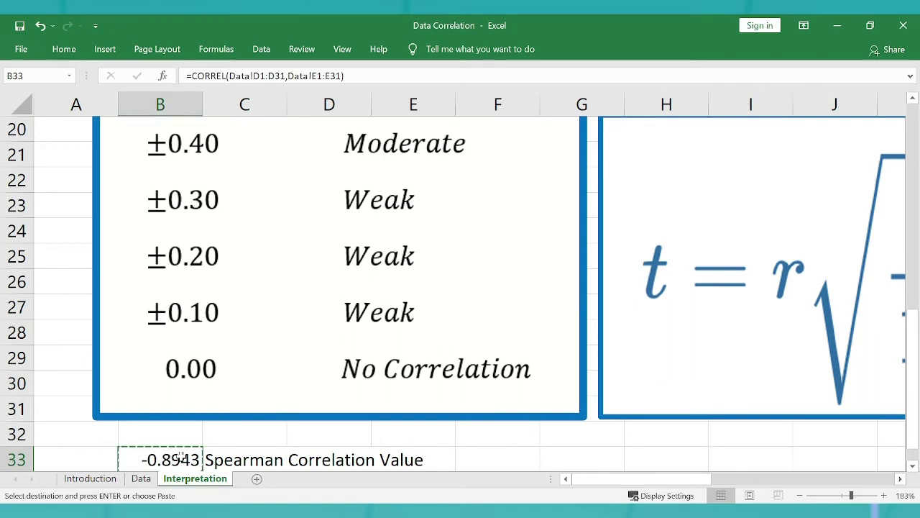
click(730, 458)
key(ctrl+v)
scroll(733, 456, down, 2)
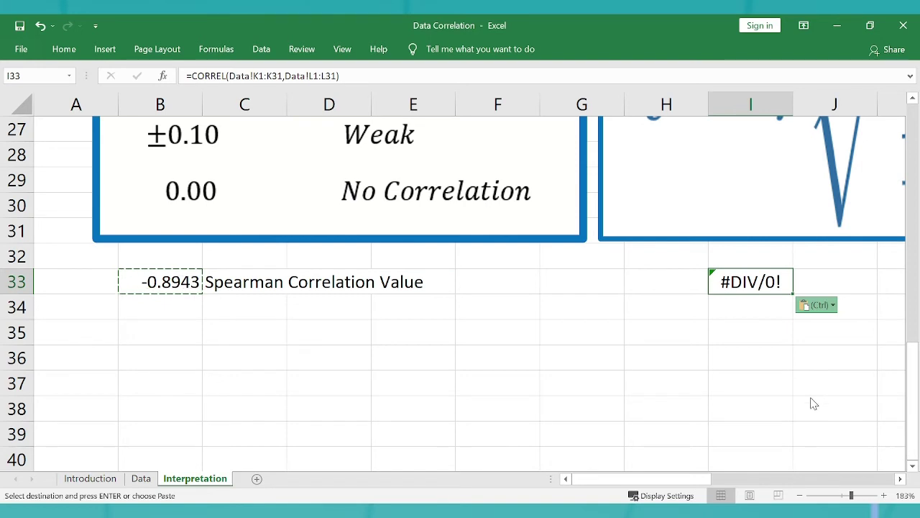
key(ctrl+v)
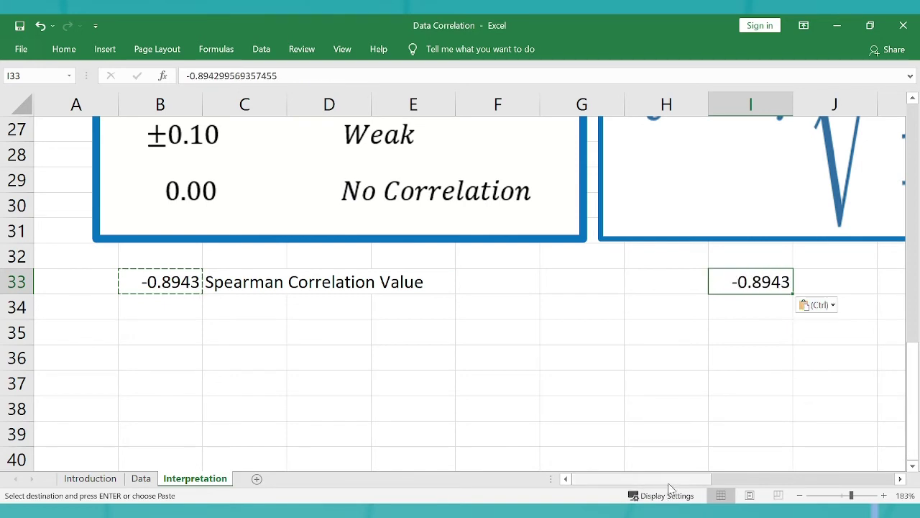
Step: Label the correlation value in I33 by entering "r" in H33
drag(669, 478, 719, 474)
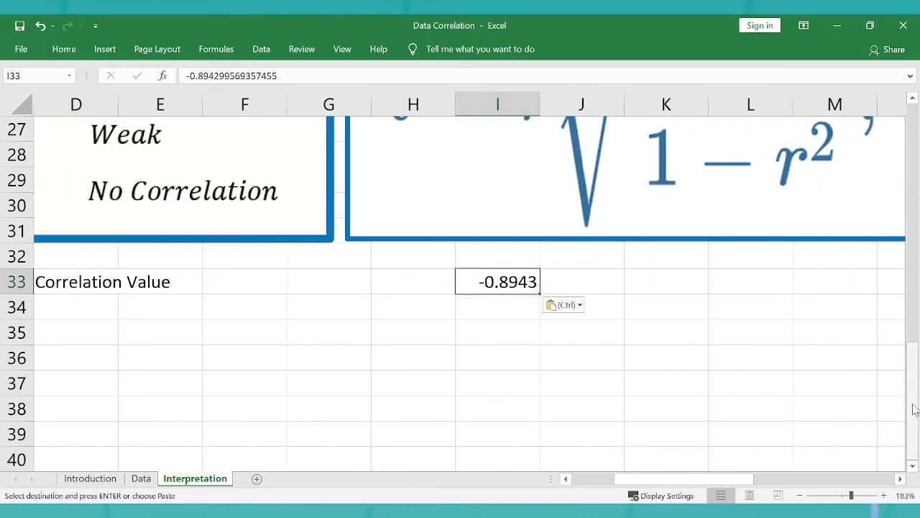
drag(915, 408, 917, 358)
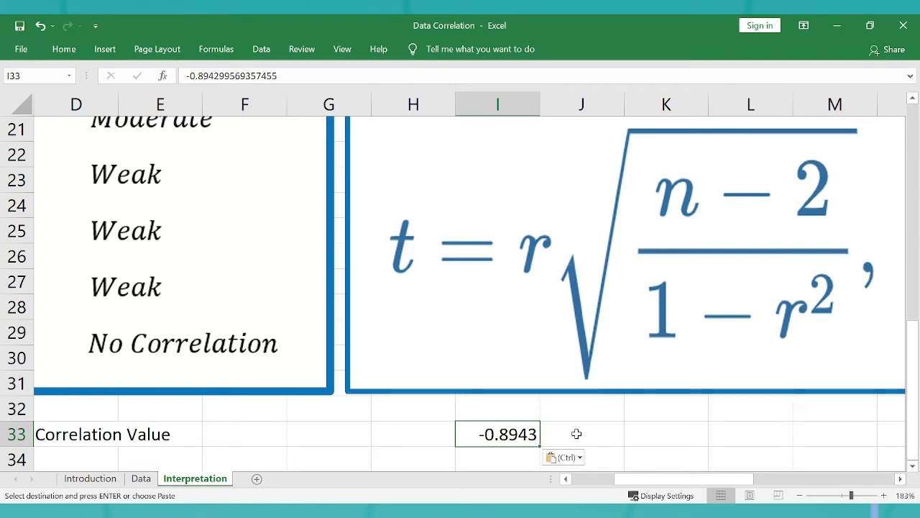
click(411, 440)
key(Escape)
text(r)
key(Return)
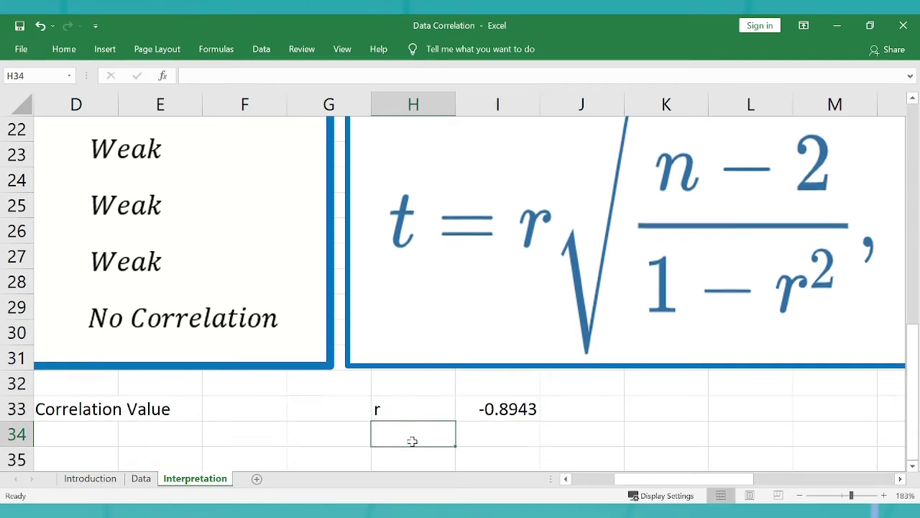
Step: Enter the t formula term labels "n-2" in H34 and "1-r^2" in H35
text(n-2)
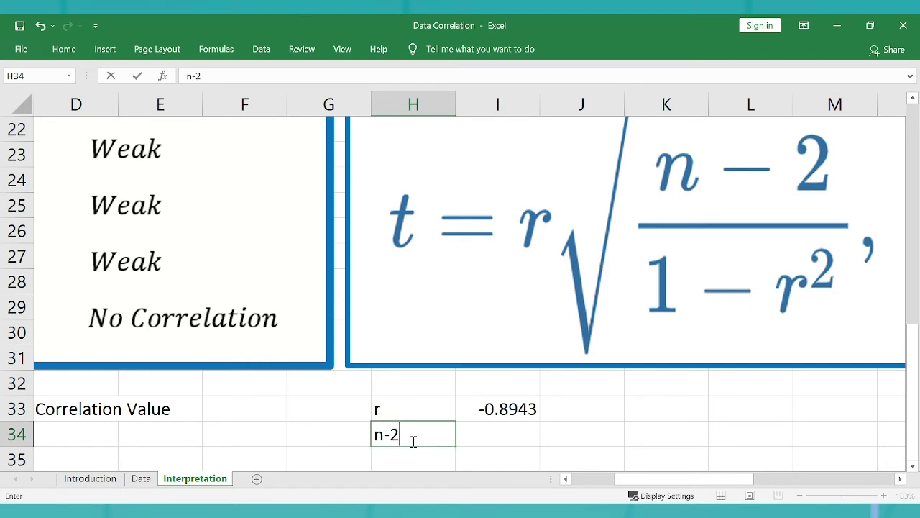
key(Return)
text(1-r)
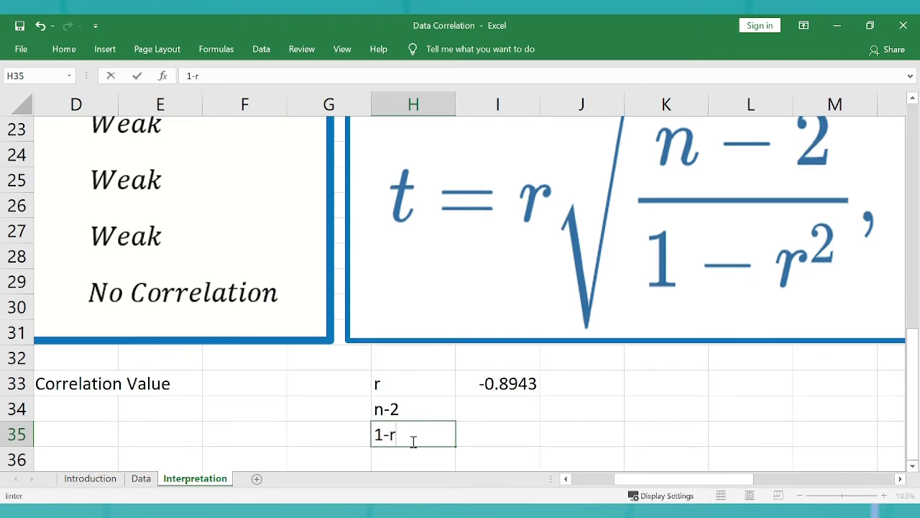
text(^2)
key(Tab)
key(Up)
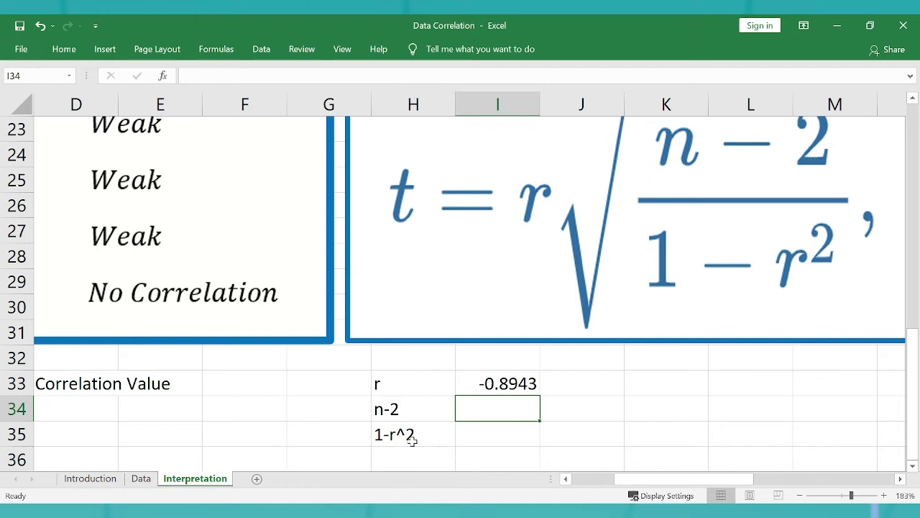
Step: Check the number of respondents in the RN column, A2:A31, on the Data sheet and return to the Interpretation sheet
click(141, 478)
click(142, 302)
ctrl+scroll(141, 302, down, 10)
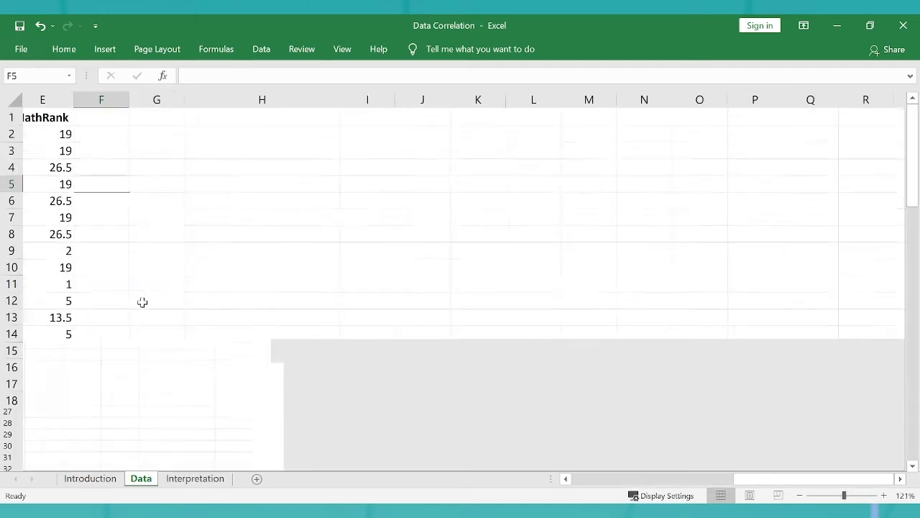
key(Left)
key(ctrl+Left)
key(ctrl+Down)
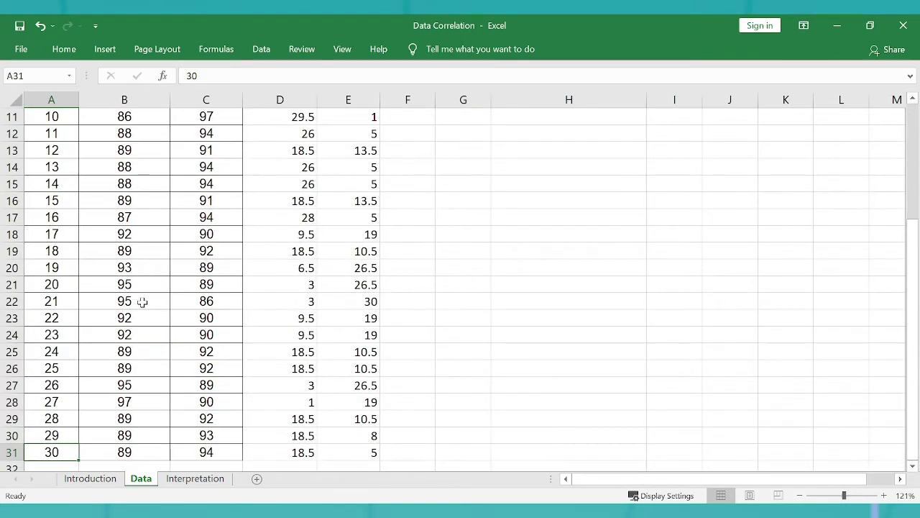
key(ctrl+shift+Up)
key(shift+Down)
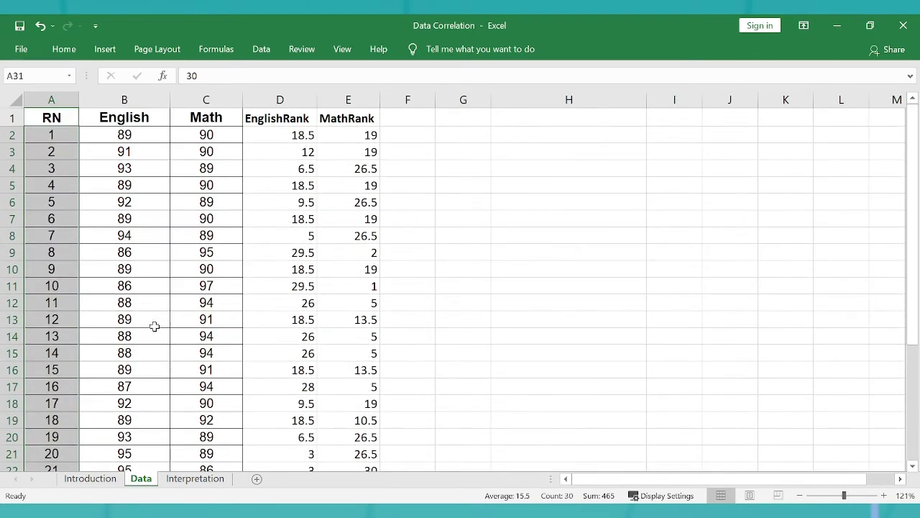
click(195, 478)
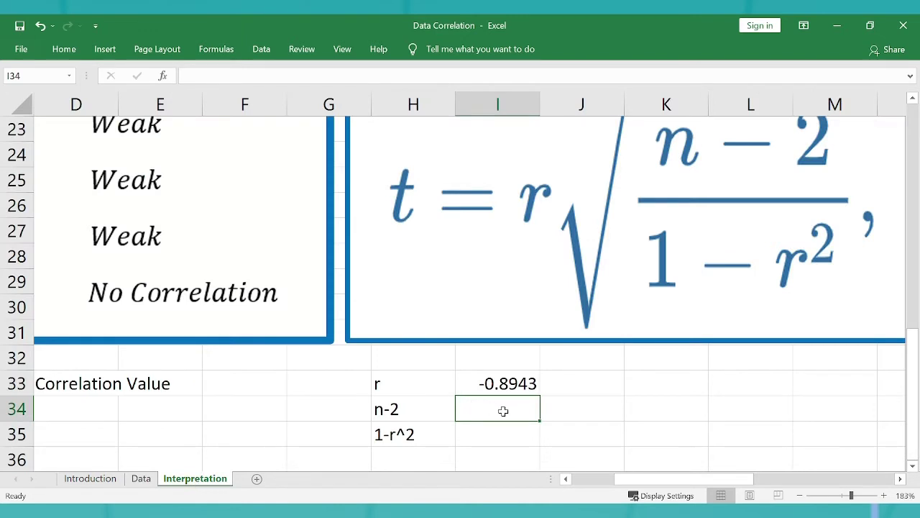
Step: Calculate the n-2 term in I34 with the formula =30-2
text(=30-)
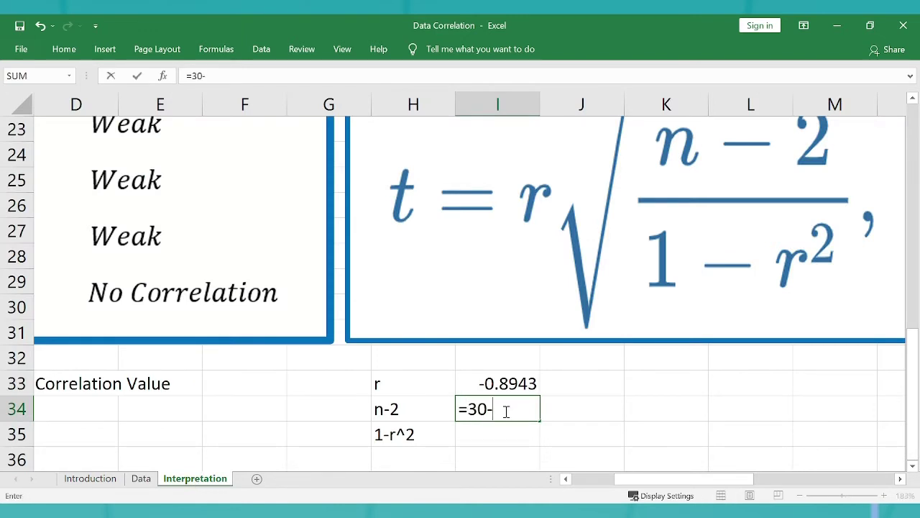
text(2)
key(Return)
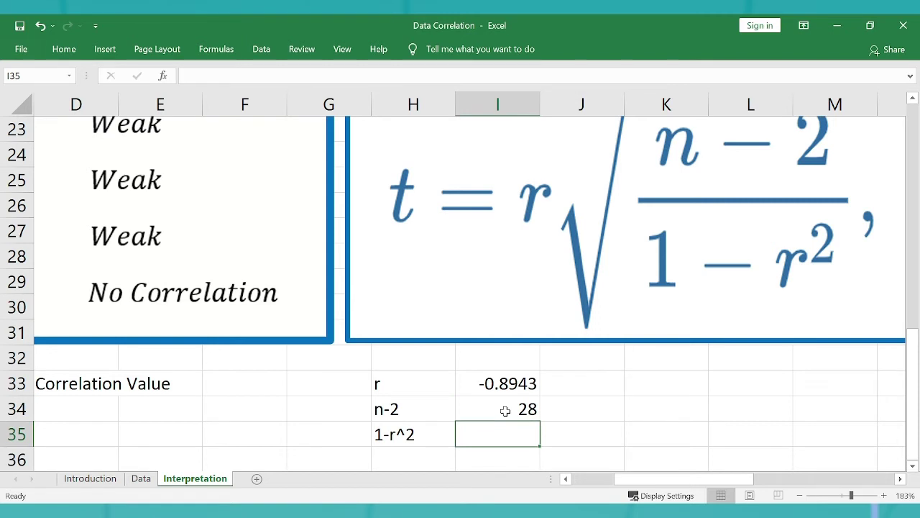
Step: Calculate the 1-r^2 term in I35 with the formula =1-(I33*I33)
text(=)
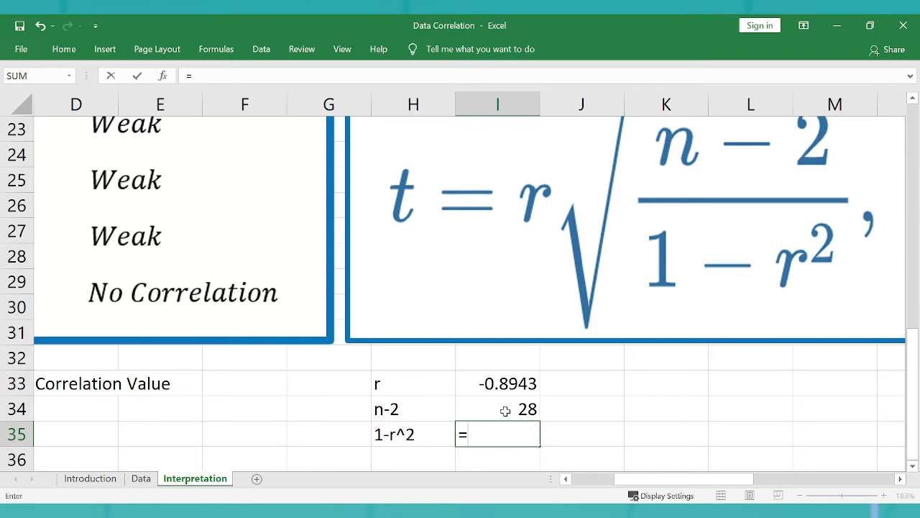
text(1-()
key(Up)
key(Up)
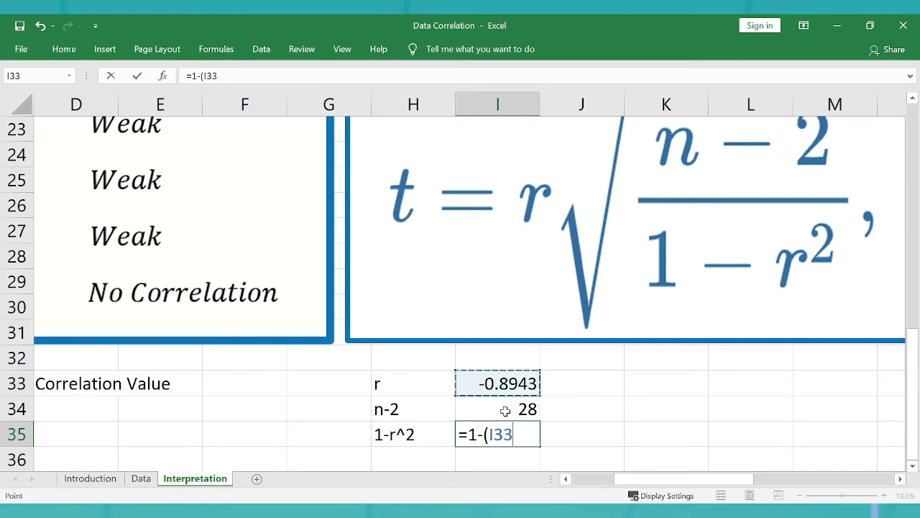
text(*)
key(Up)
key(Up)
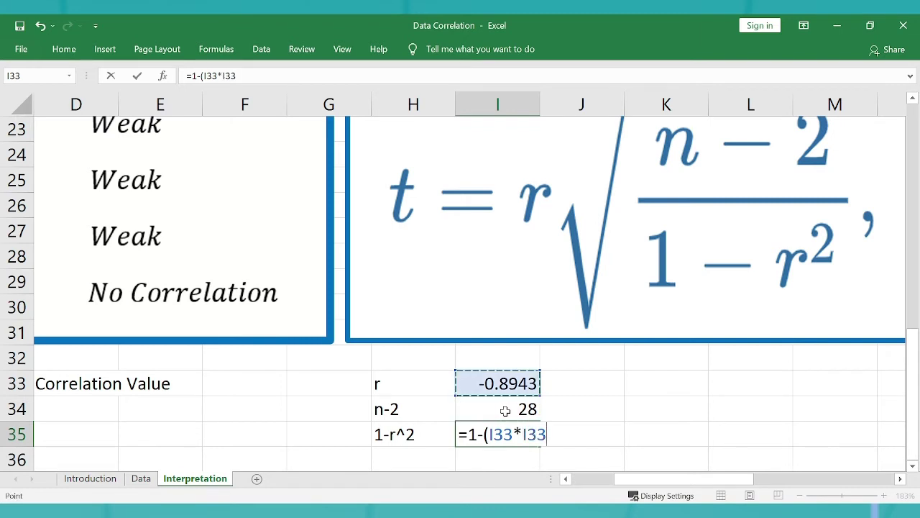
text())
key(Return)
click(505, 408)
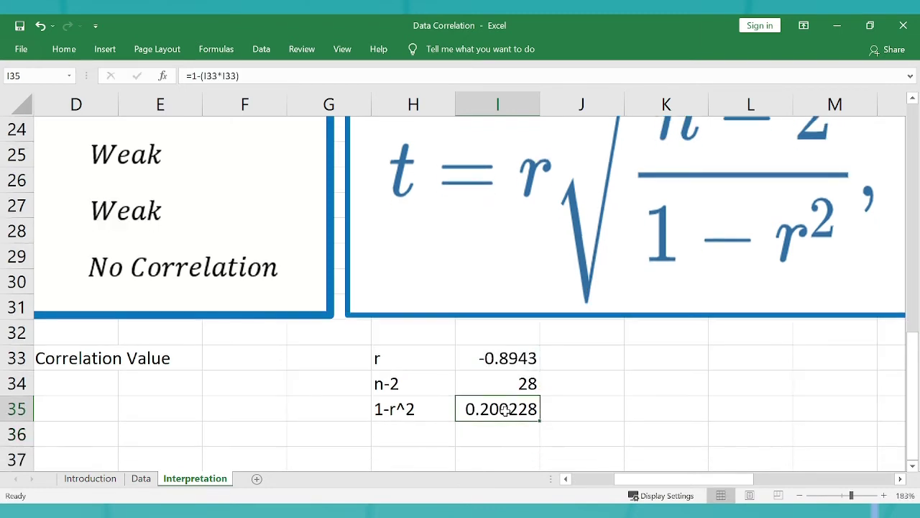
Step: Enter the label "(n-2)/(1-r^2)" in H36 and widen column H to fit it
key(Left)
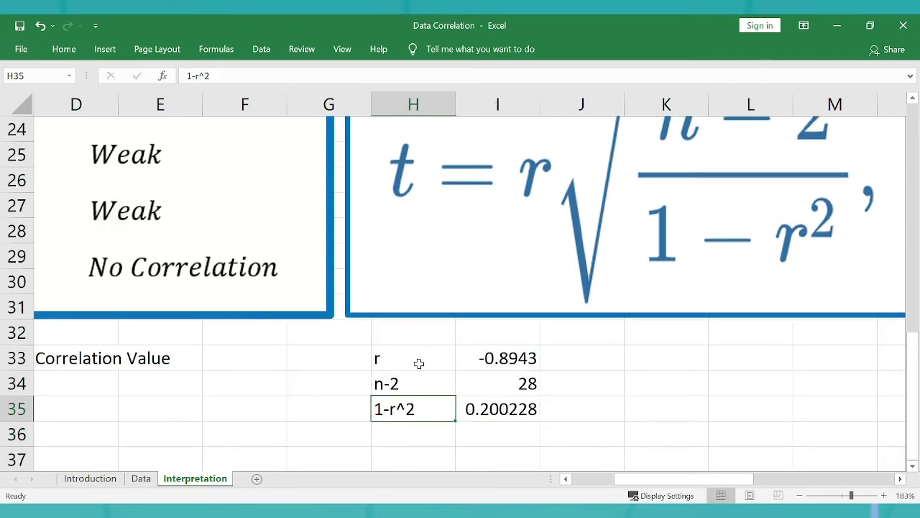
key(Right)
key(Up)
key(Up)
key(Up)
ctrl+scroll(431, 384, down, 2)
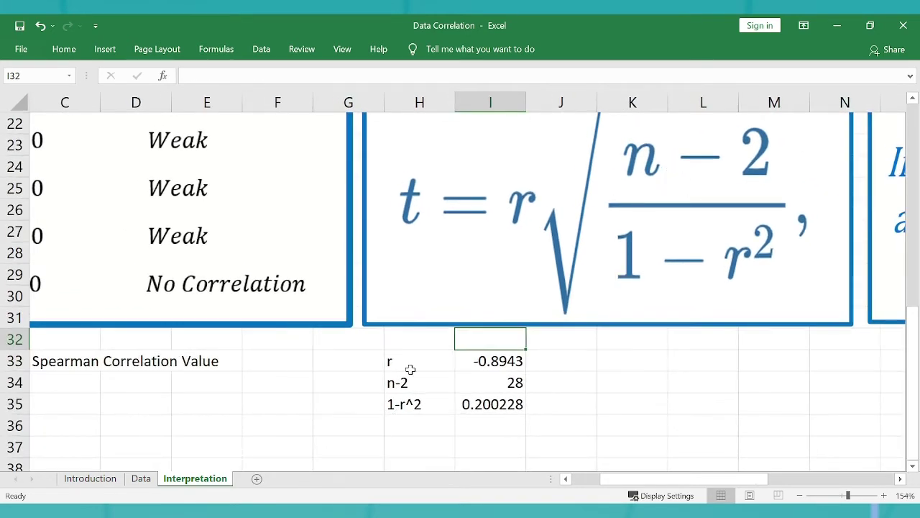
click(423, 425)
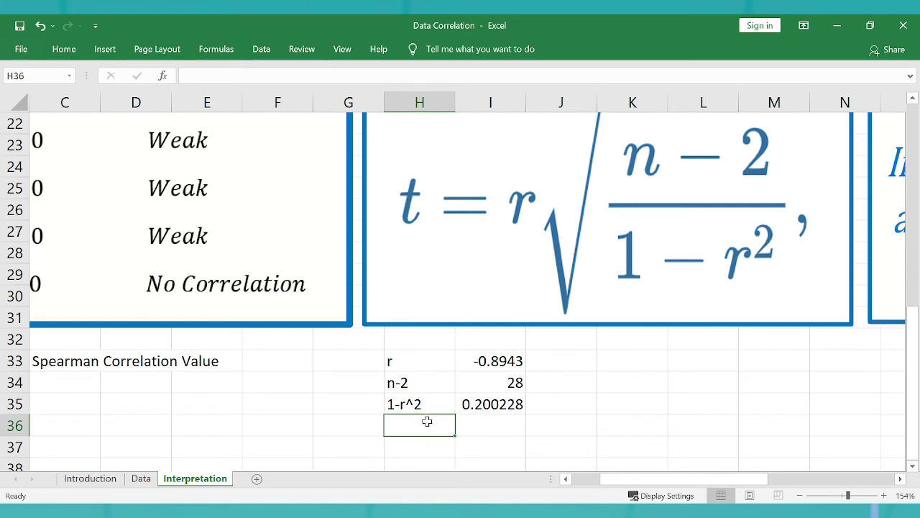
text(()
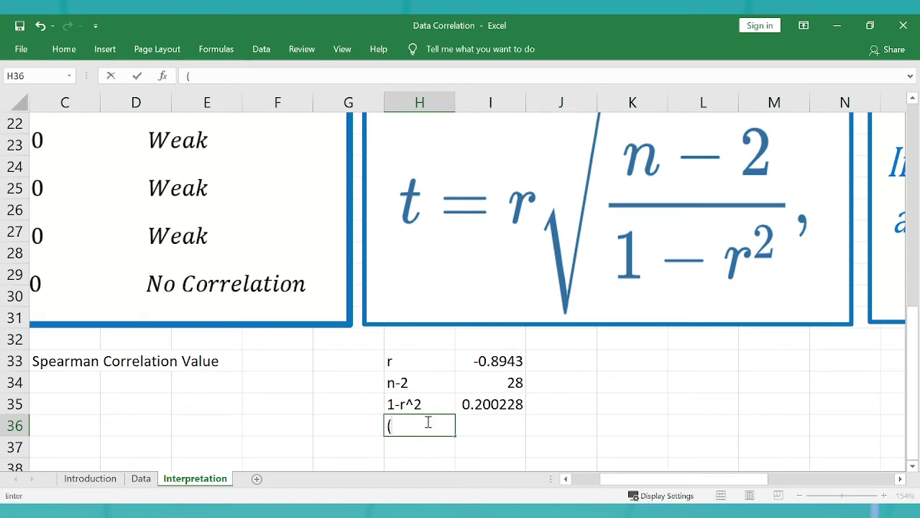
text(n-2)/(1-r)
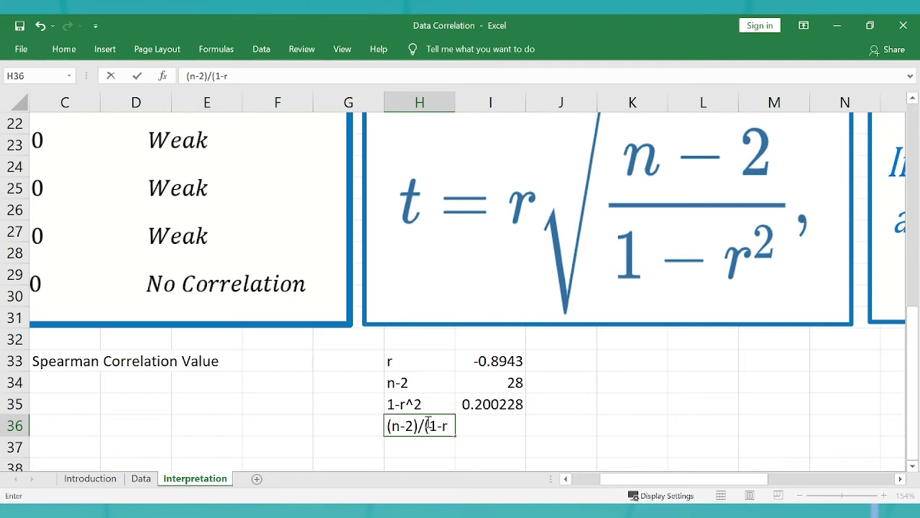
text(^2))
key(Tab)
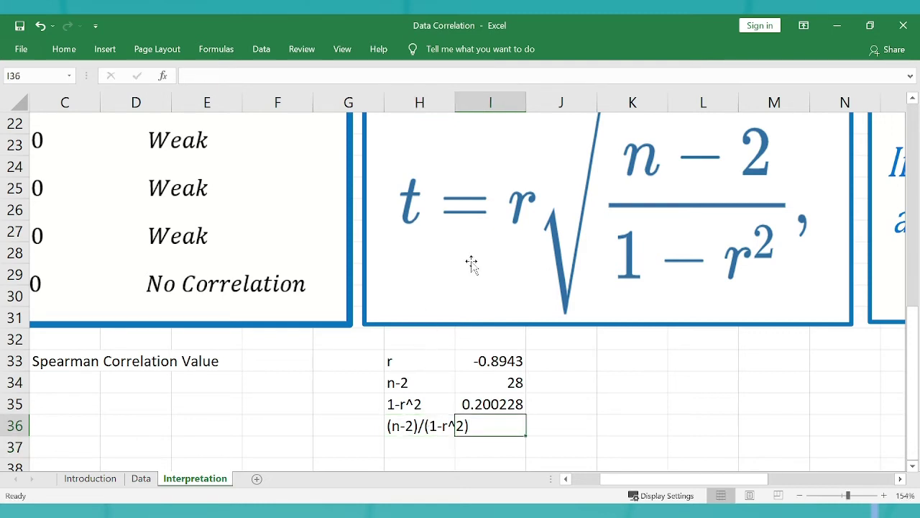
drag(454, 93, 476, 93)
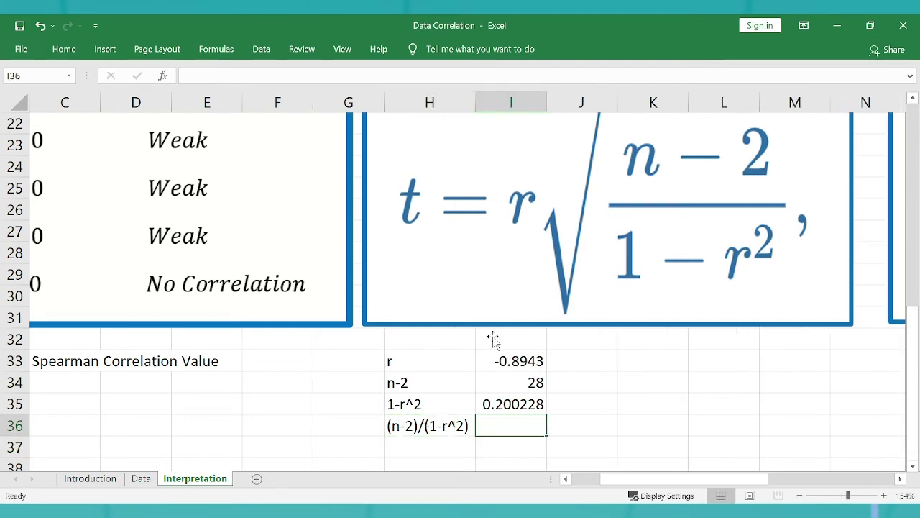
Step: Calculate the quotient of the two terms in I36 with the formula =I34/I35
text(=)
key(Up)
key(Up)
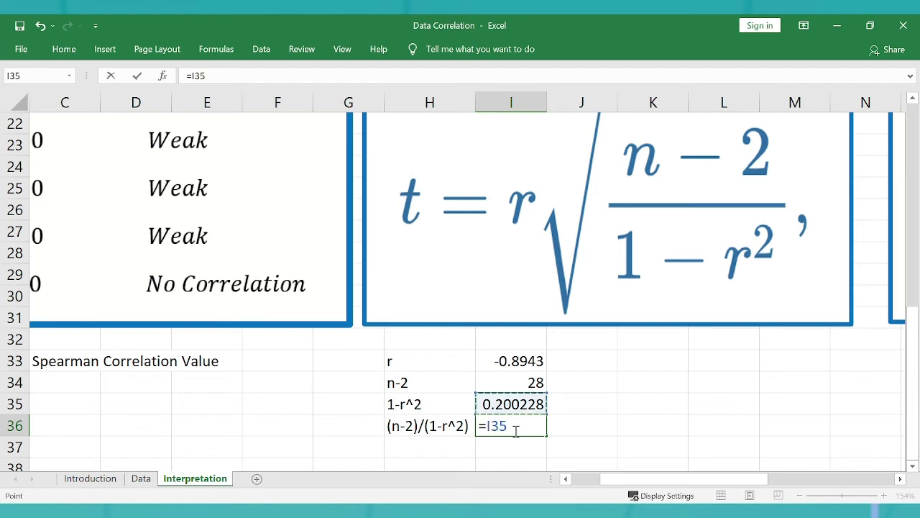
text(/)
key(Up)
key(Return)
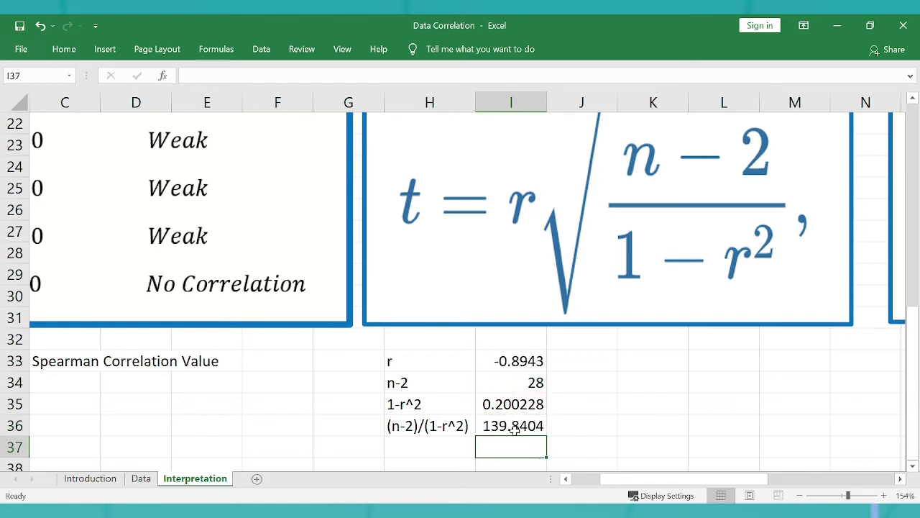
Step: Copy the H36 label into H37 and change the copy to "sqrt((n-2)/(1-r^2))"
key(Left)
key(Up)
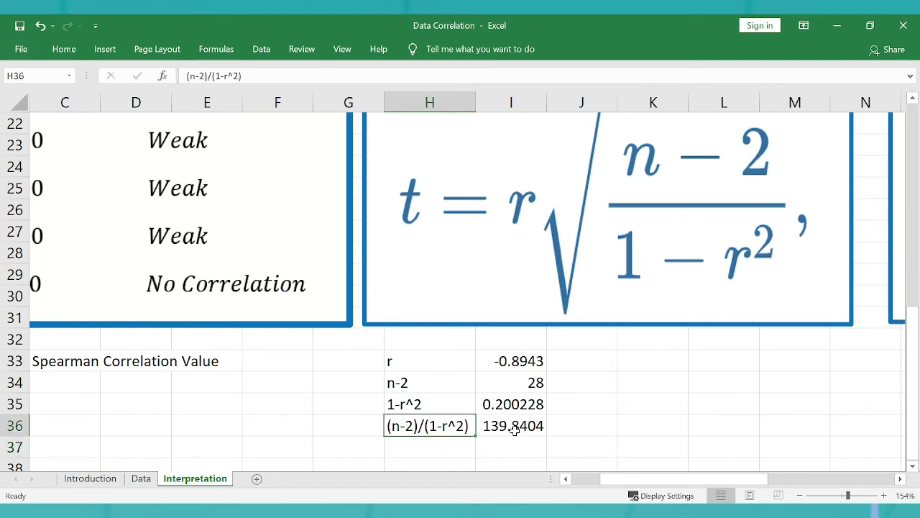
key(ctrl+c)
key(Down)
key(ctrl+v)
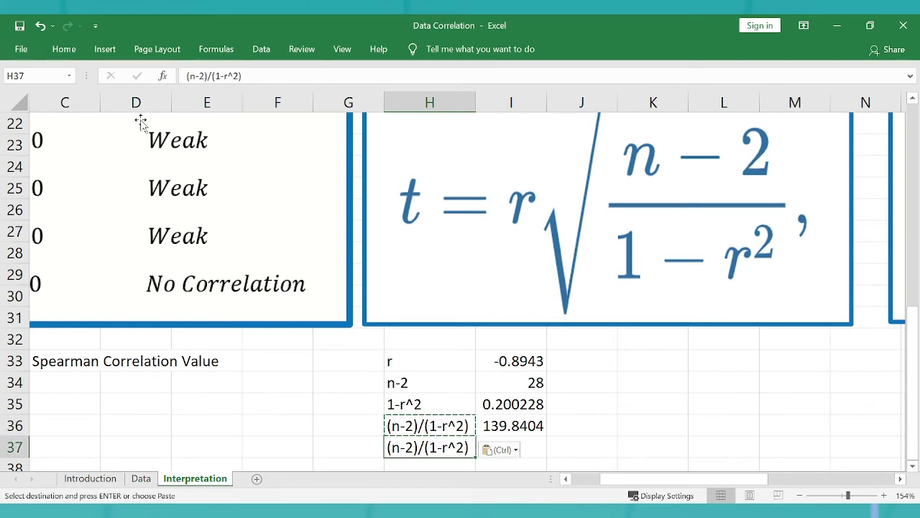
key(Escape)
click(182, 77)
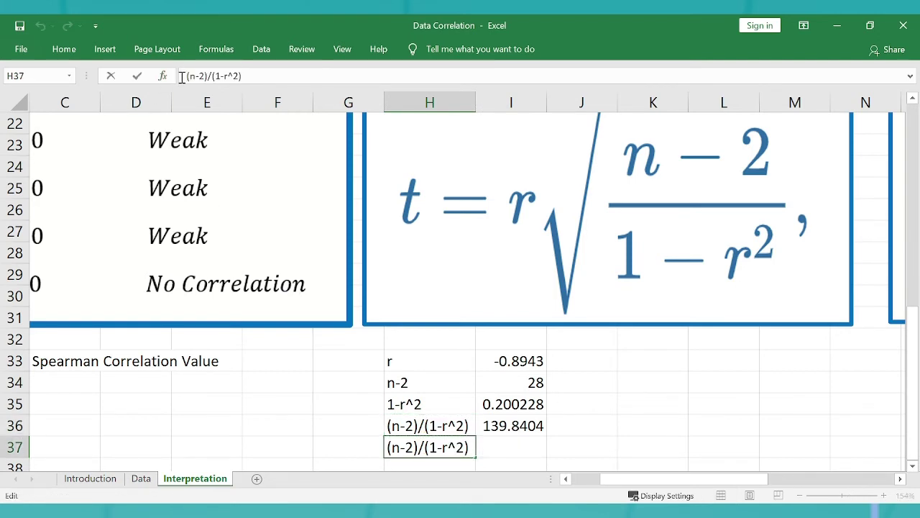
text(sqrt()
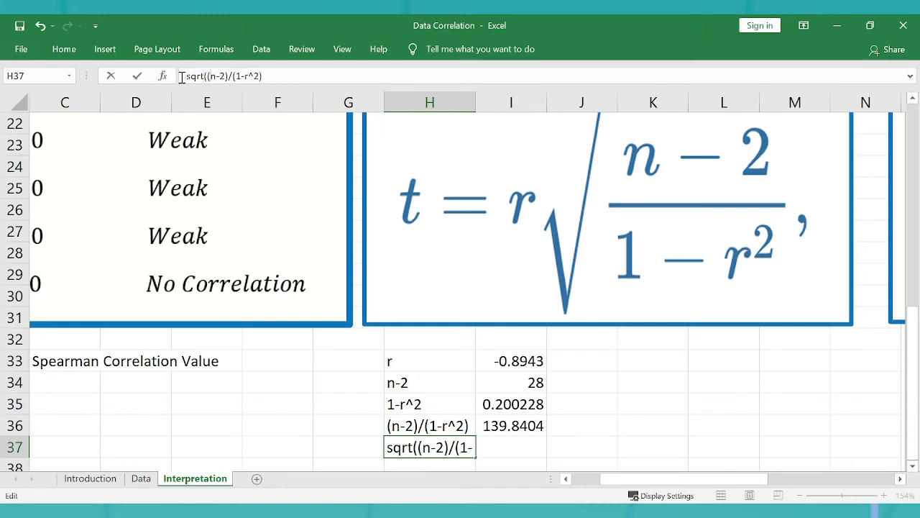
key(End)
text())
key(Return)
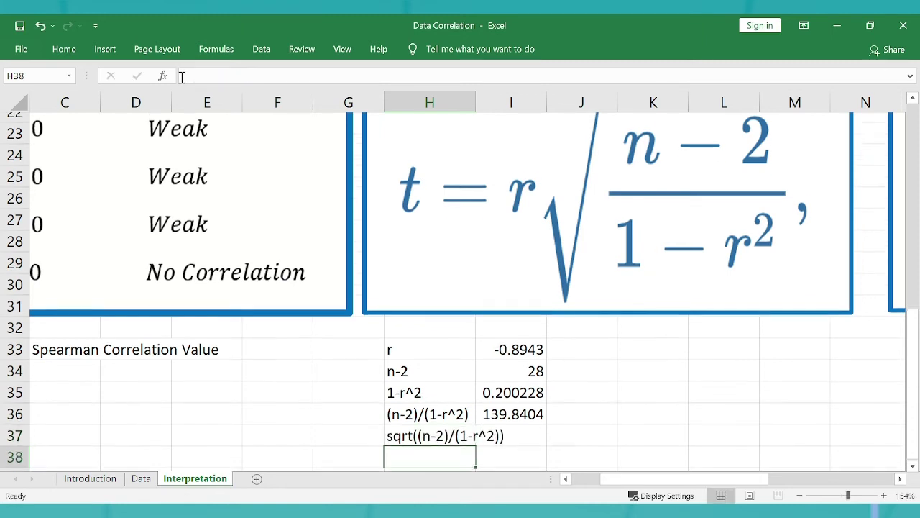
Step: Widen column H so the square root label in H37 fits in its cell
key(Up)
key(Right)
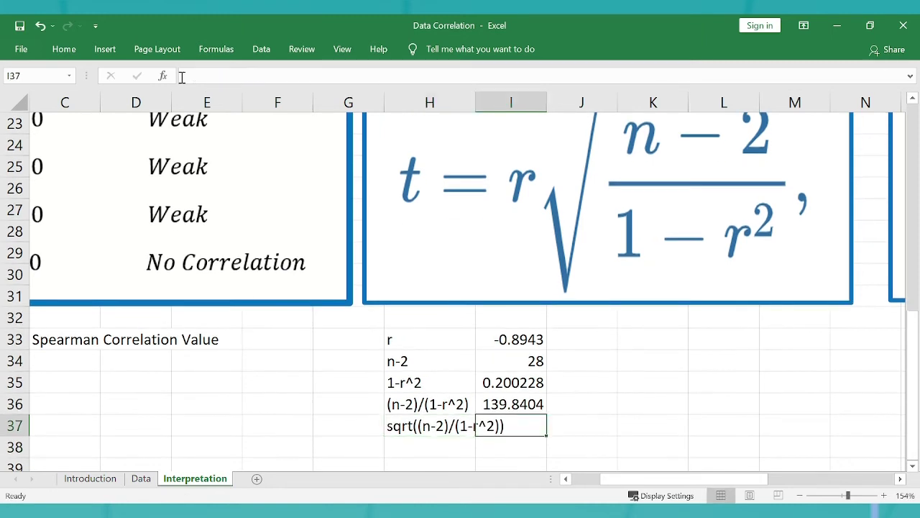
double_click(475, 102)
scroll(578, 384, down, 2)
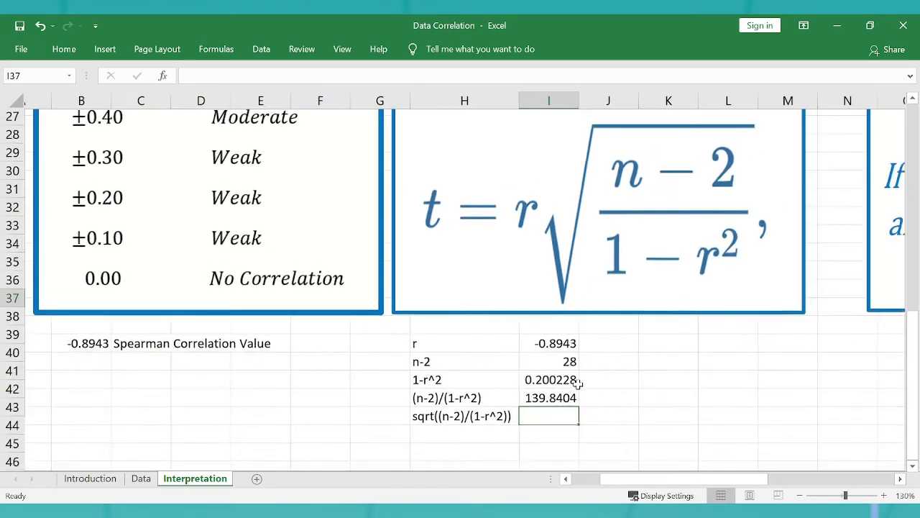
click(580, 384)
key(Down)
Step: Calculate the square root of the quotient in I37 with the formula =SQRT(I36)
click(521, 410)
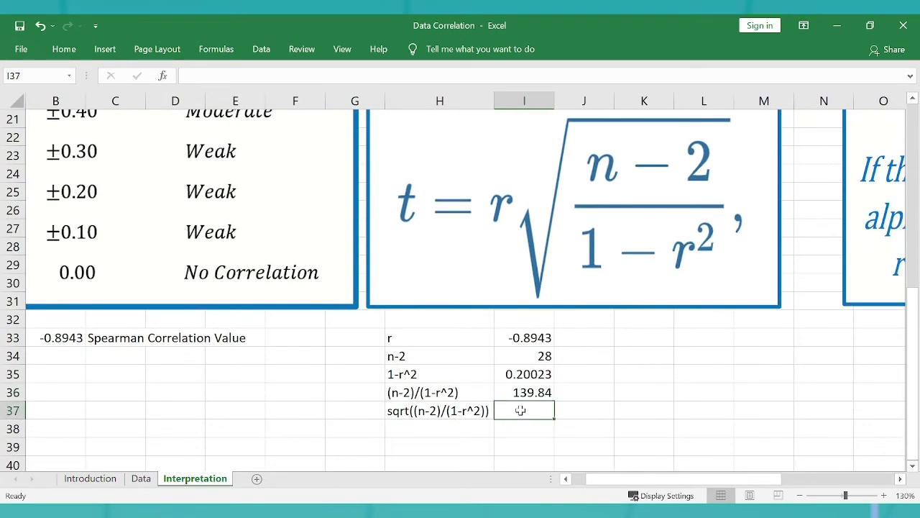
text(=sqrt)
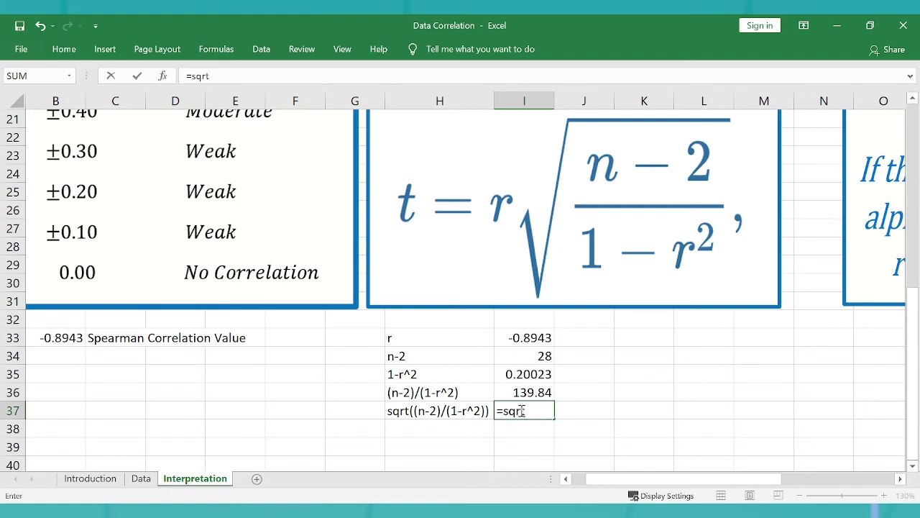
key(Tab)
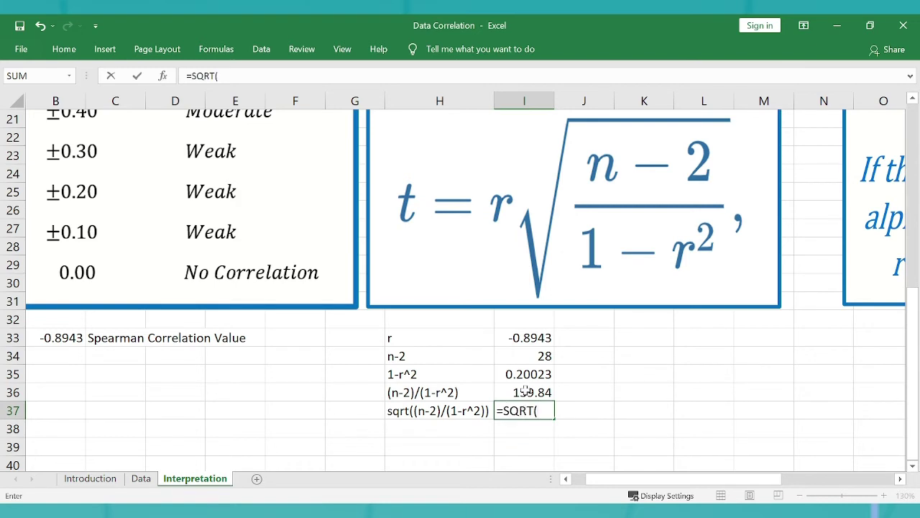
click(526, 390)
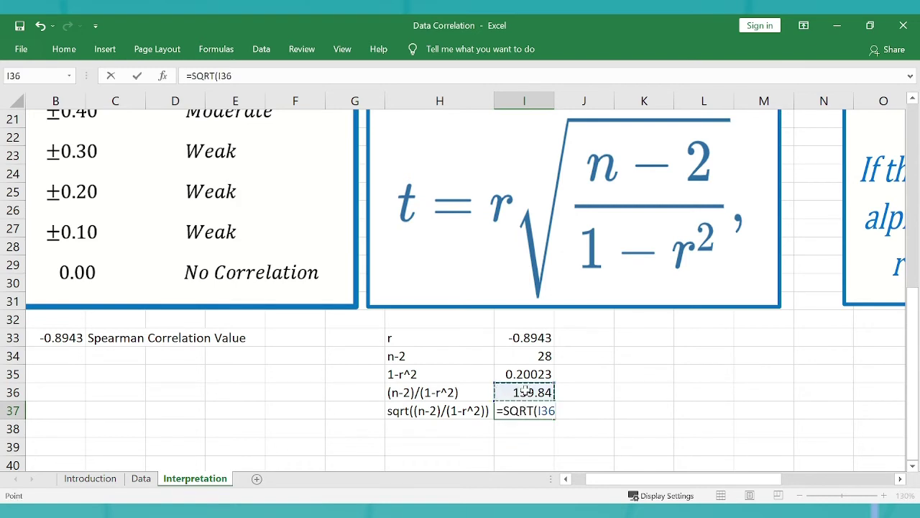
text())
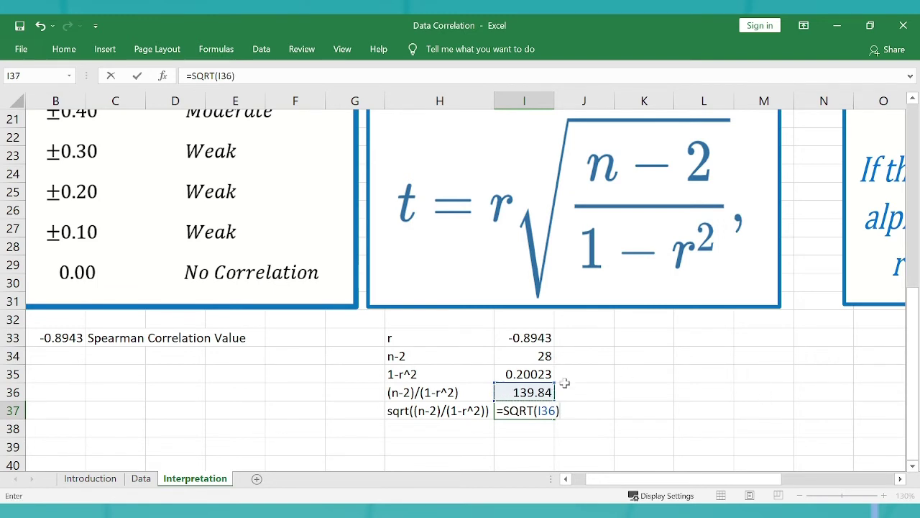
key(Return)
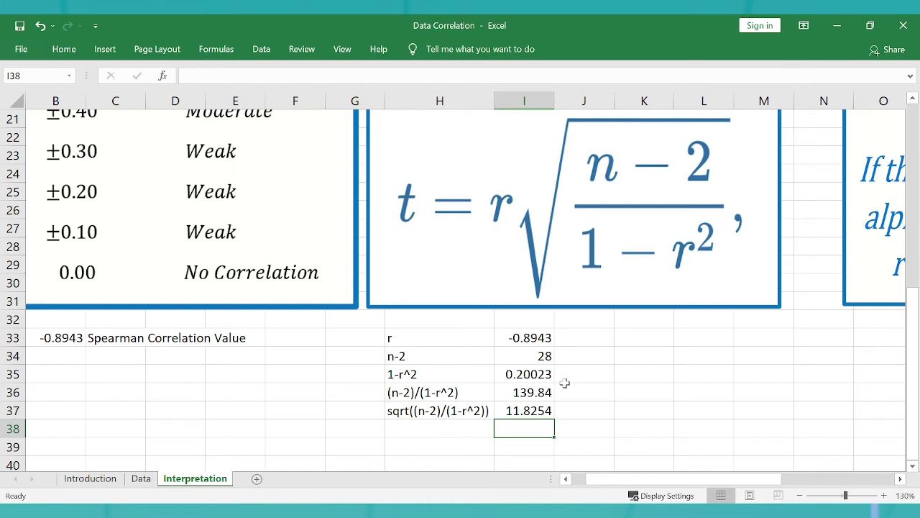
Step: Enter the label "t" in H38 and calculate the t value in I38 with the formula =I33*I37
key(Left)
text(t)
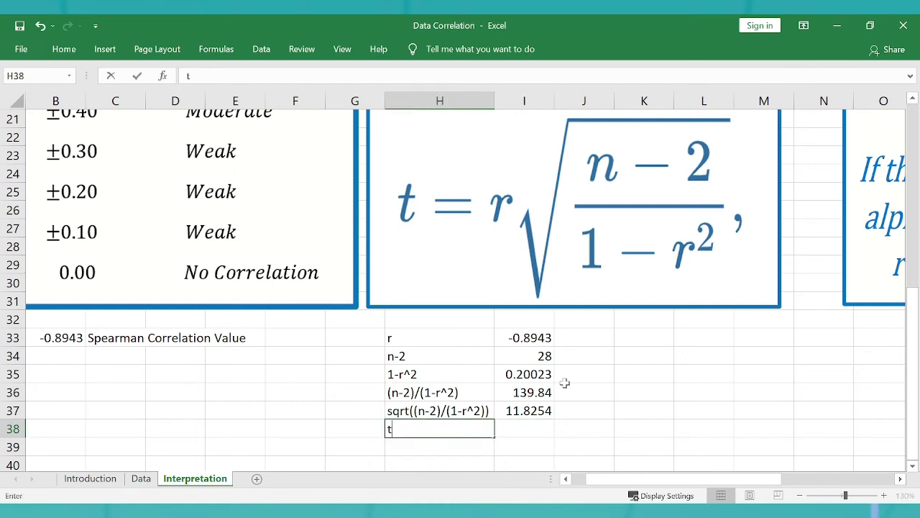
key(Right)
text(=)
key(Up)
key(Up)
key(Up)
key(Up)
key(Up)
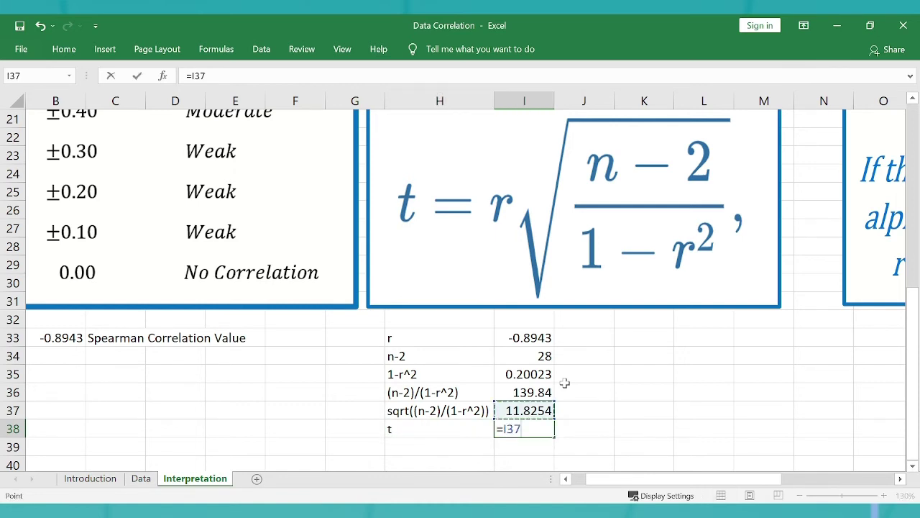
text(*)
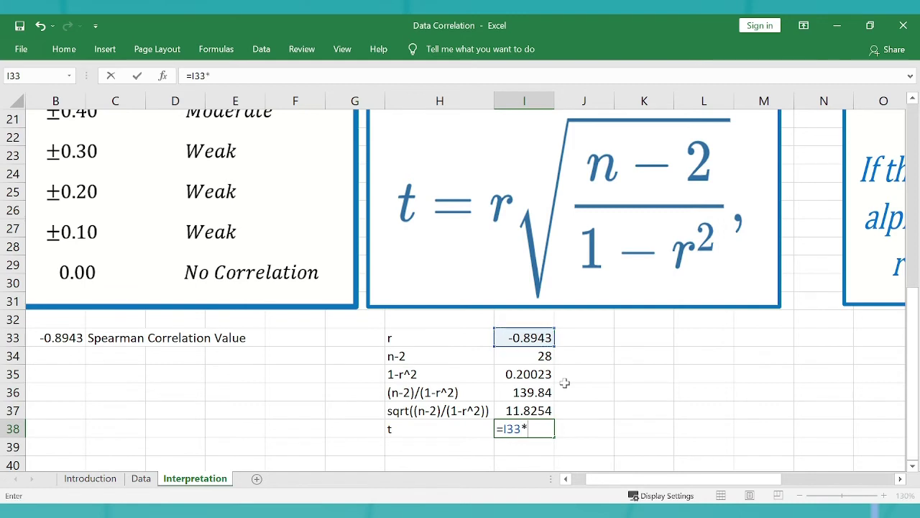
key(Up)
key(Return)
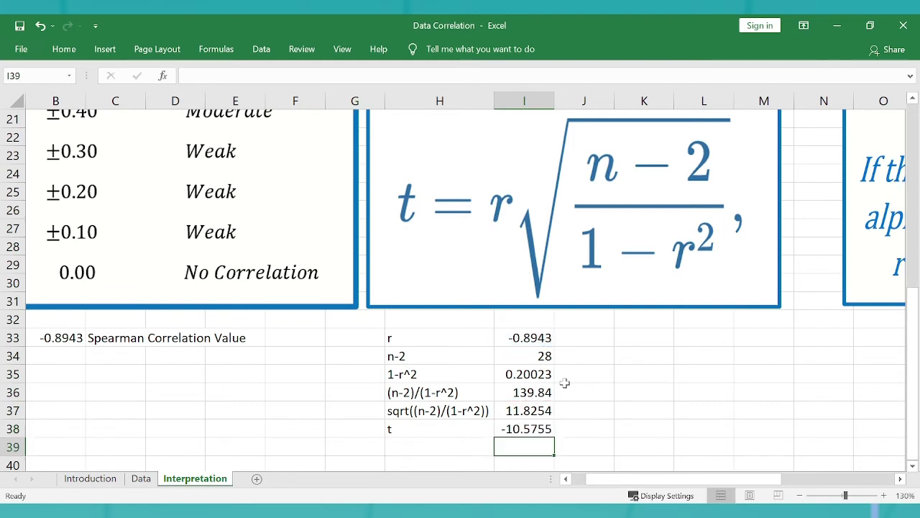
Step: Make the t label and its value in H38:I38 bold
key(Up)
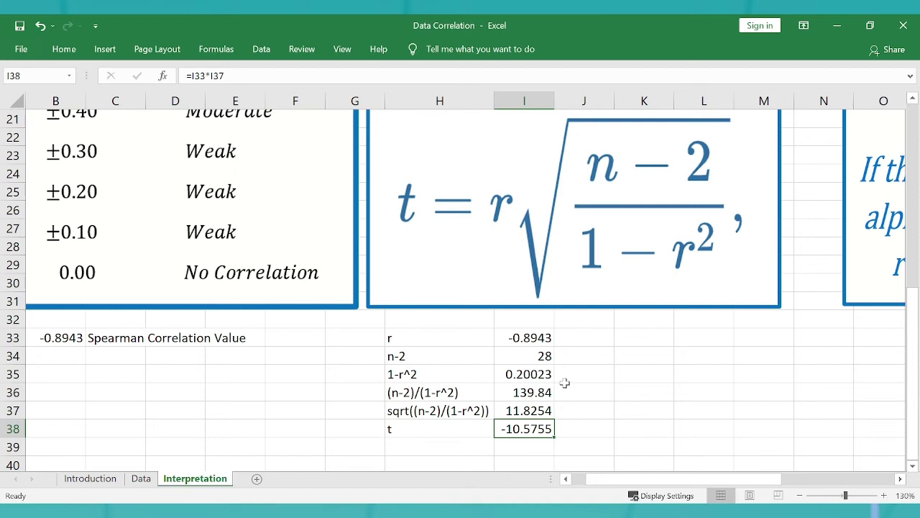
key(shift+Left)
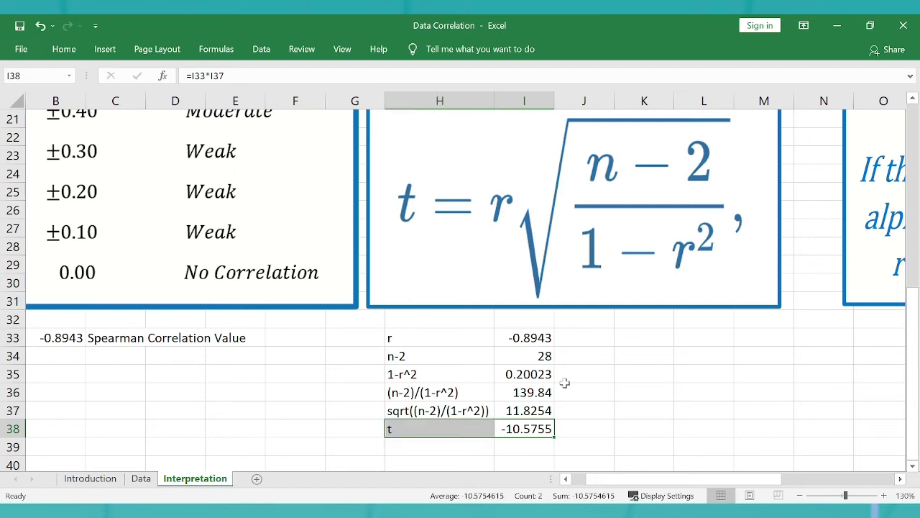
key(ctrl+b)
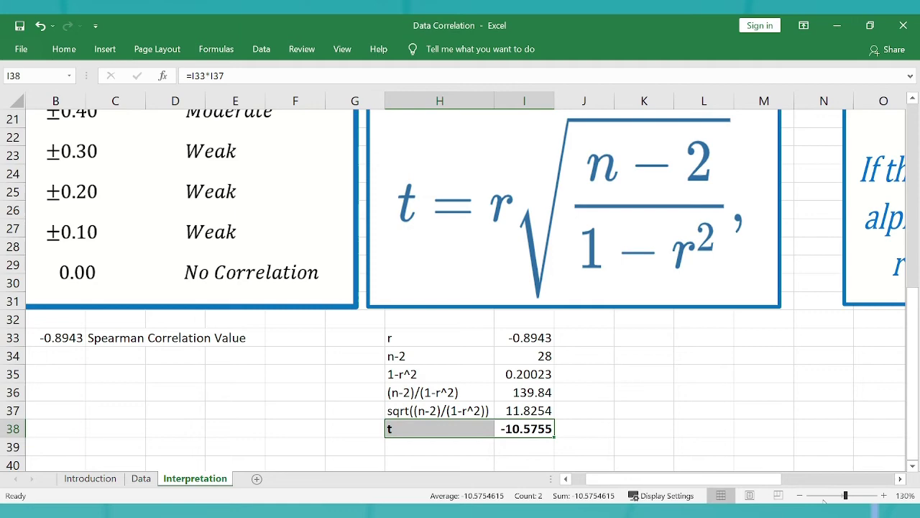
Step: Examine the t value in I38 and the intermediate terms in I34:I37 beneath the t formula
click(884, 495)
click(884, 496)
click(883, 496)
click(884, 496)
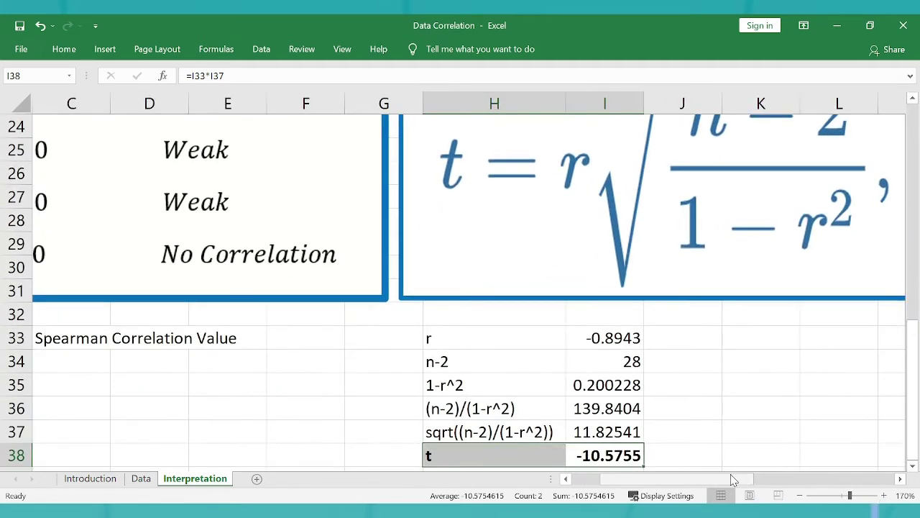
mouse_move(731, 479)
mouse_down()
mouse_move(716, 480)
mouse_move(732, 483)
mouse_up()
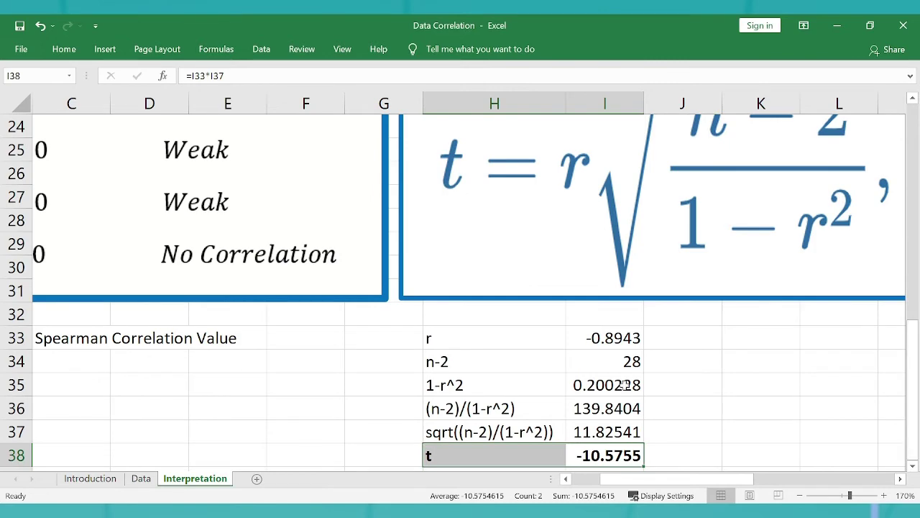
click(601, 459)
ctrl+scroll(602, 459, down, 5)
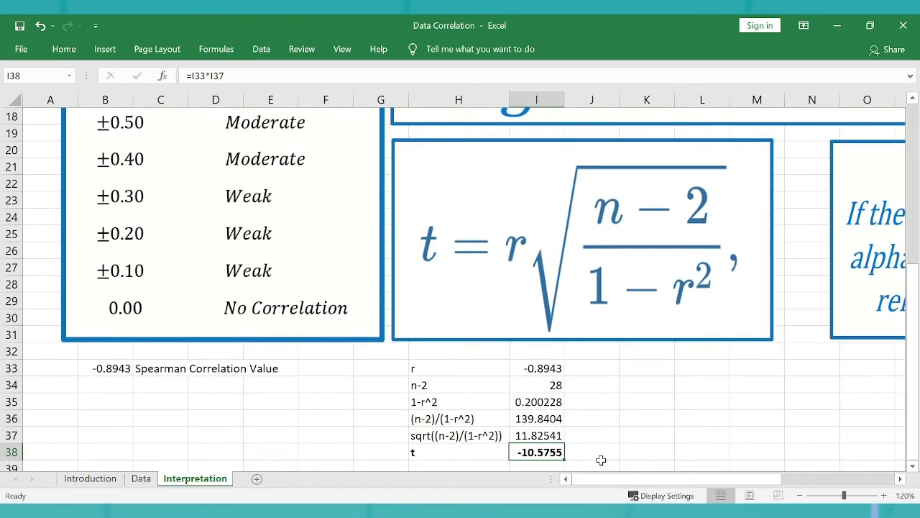
key(Up)
key(Up)
key(Up)
key(Up)
key(Down)
key(Down)
key(Down)
key(Down)
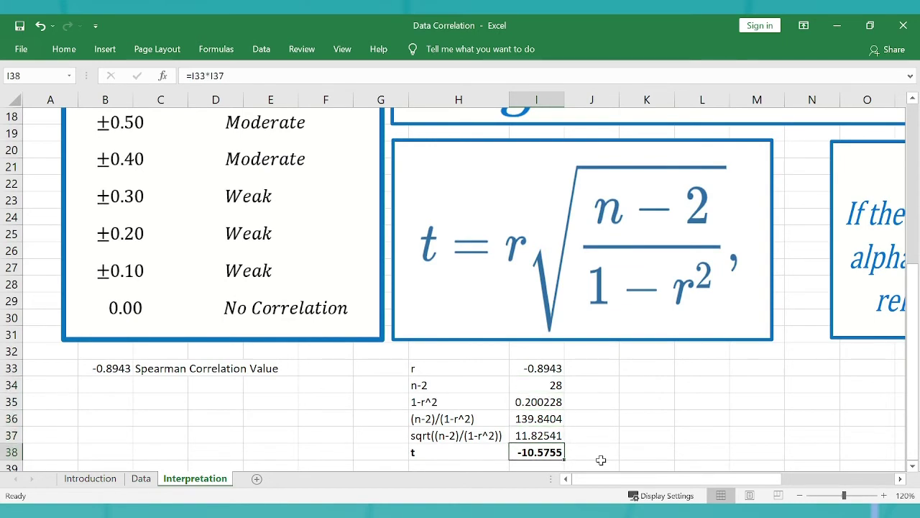